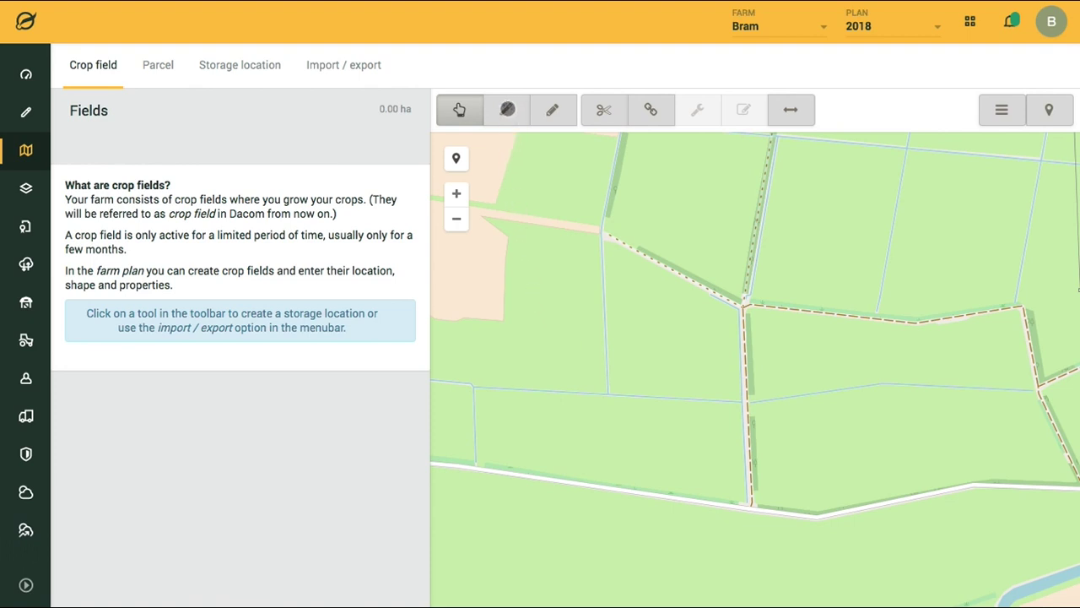
- Switch from reference-layer selection to drawing the new crop field outline by hand
{"action": "left_click", "coordinate": [507, 110]}
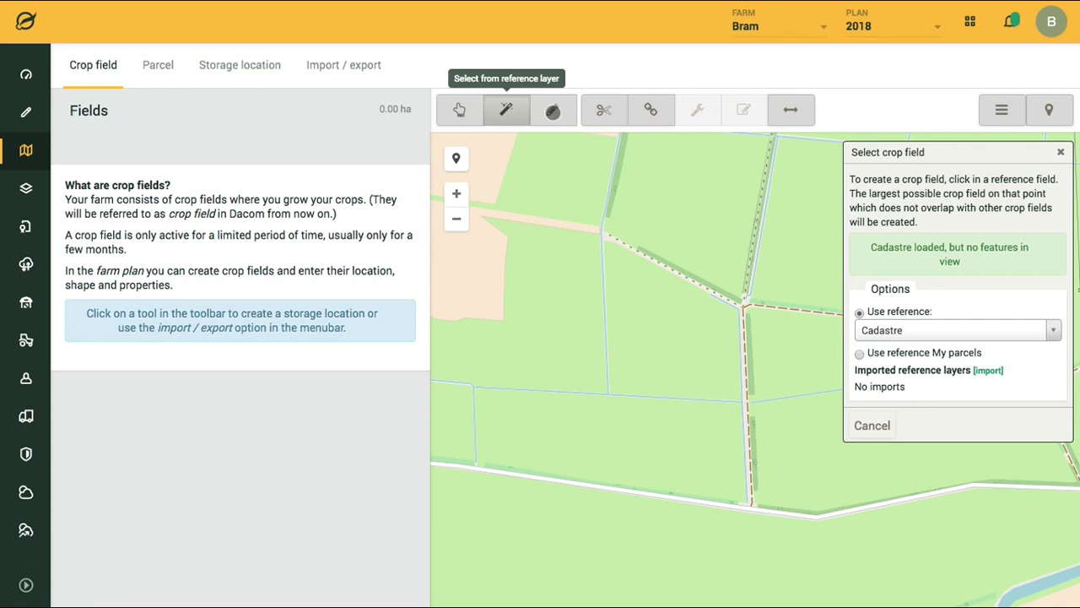
{"action": "left_click", "coordinate": [553, 111]}
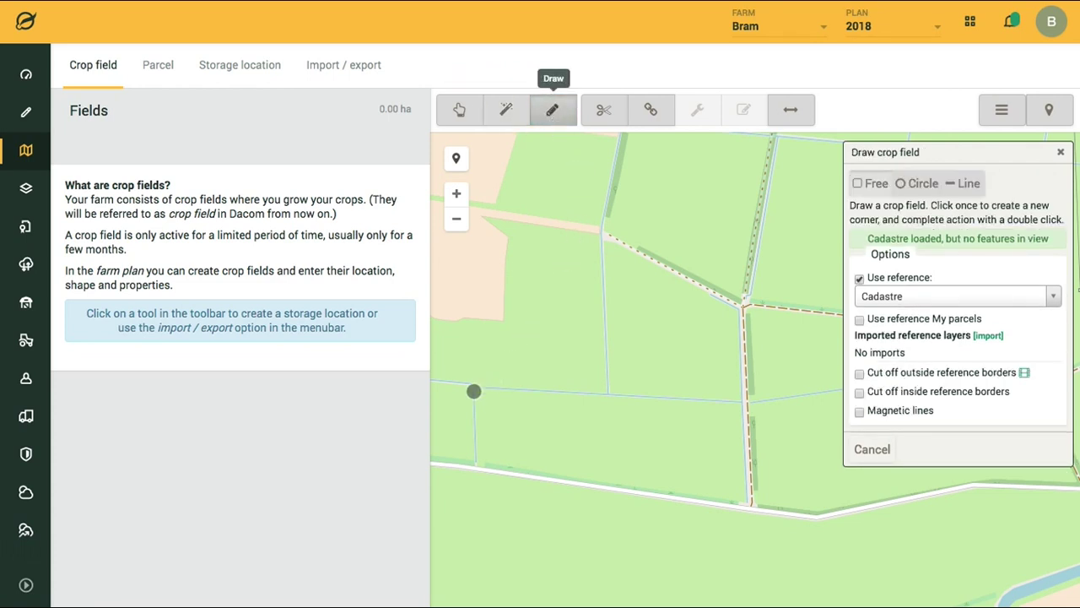
- Outline the roadside plot with four corners and close the polygon, giving 7.6430 ha
{"action": "left_click", "coordinate": [476, 388]}
{"action": "left_click", "coordinate": [740, 404]}
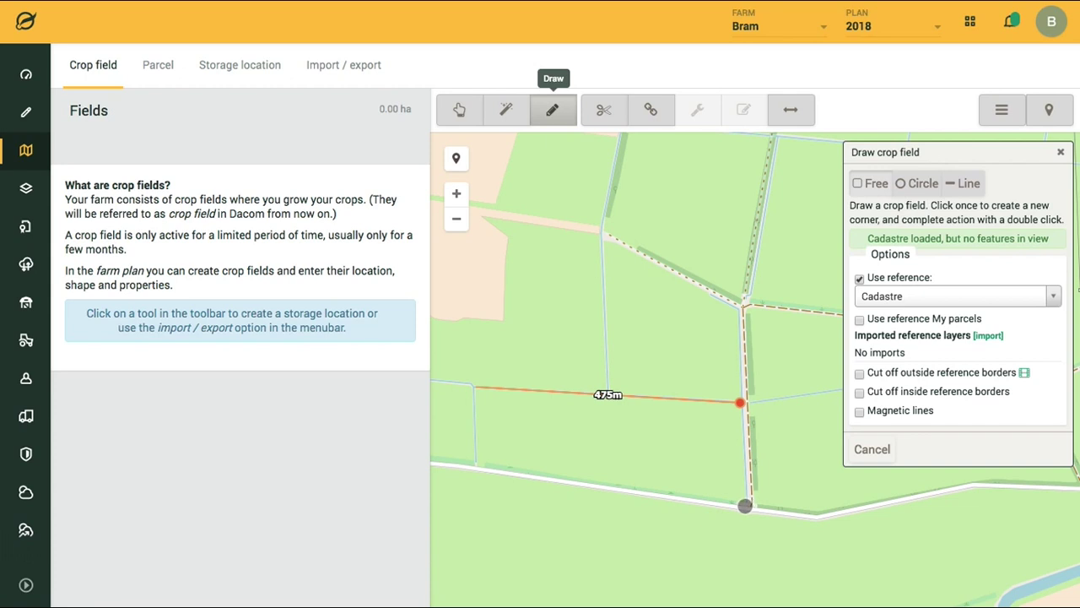
{"action": "left_click", "coordinate": [744, 506]}
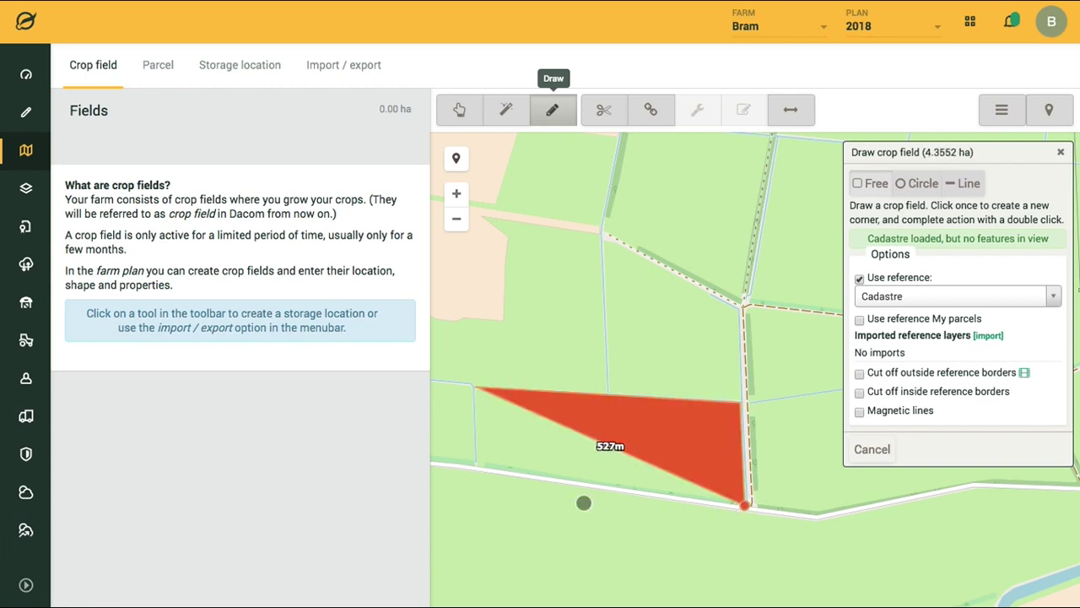
{"action": "left_click", "coordinate": [479, 463]}
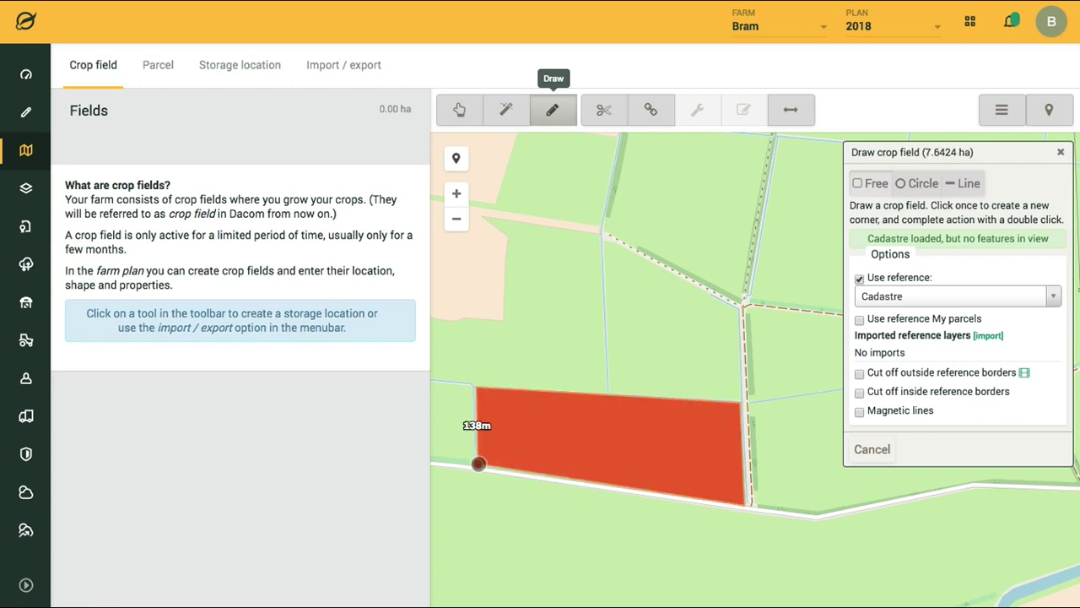
{"action": "double_click", "coordinate": [478, 463]}
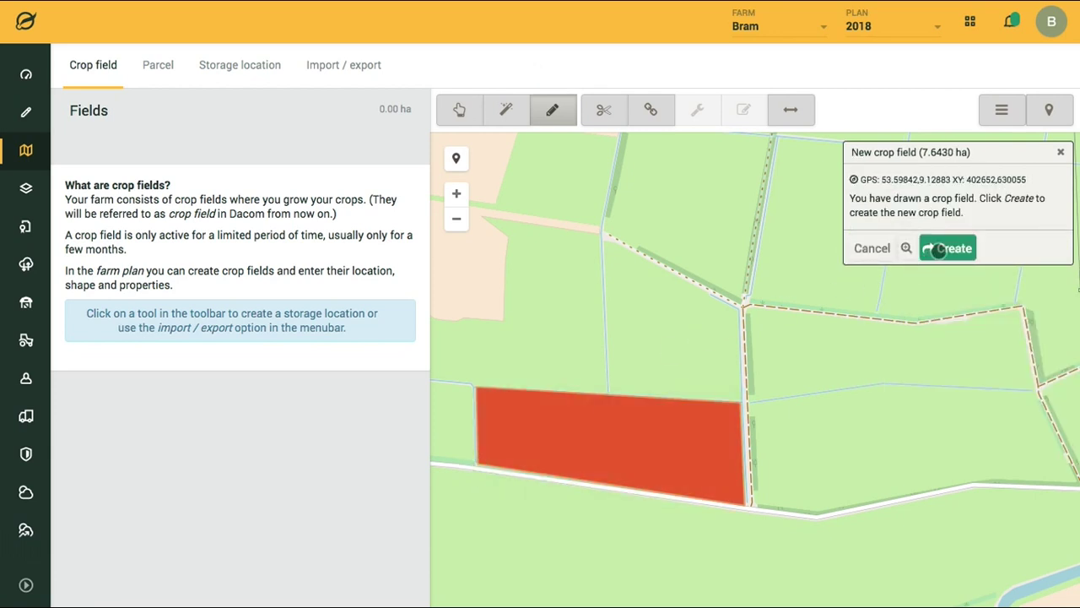
- Create the crop field from the outline and name it Potato 1
{"action": "left_click", "coordinate": [938, 248]}
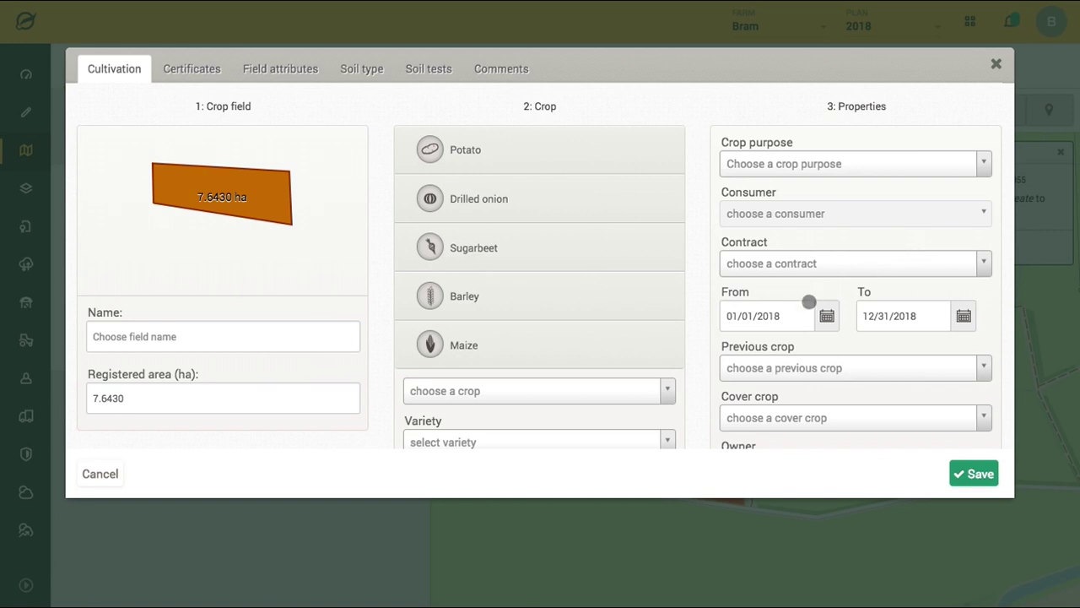
{"action": "left_click", "coordinate": [195, 341]}
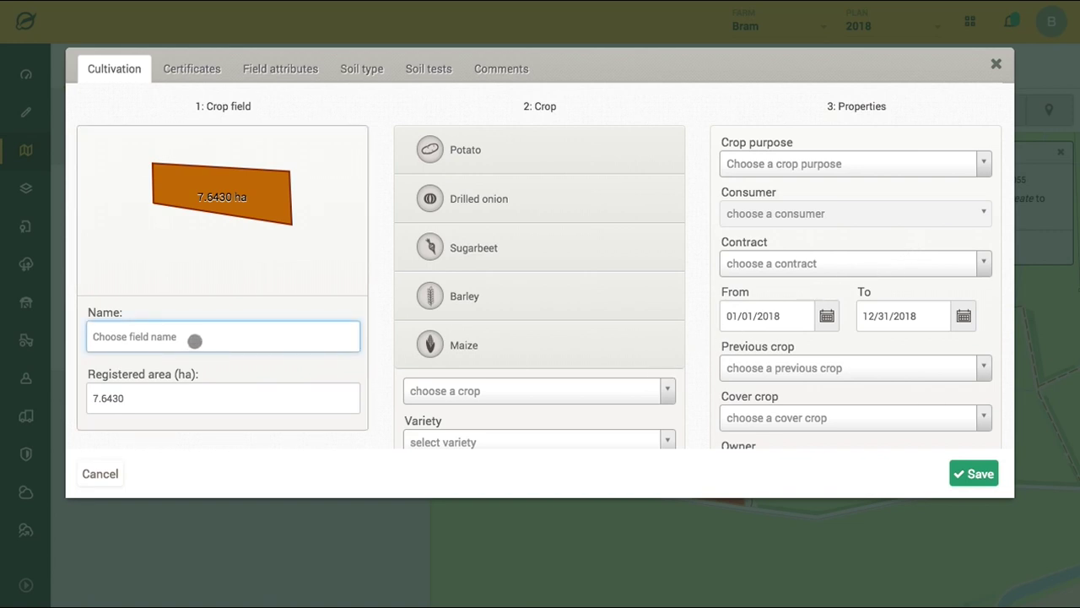
{"action": "type", "text": "Pot"}
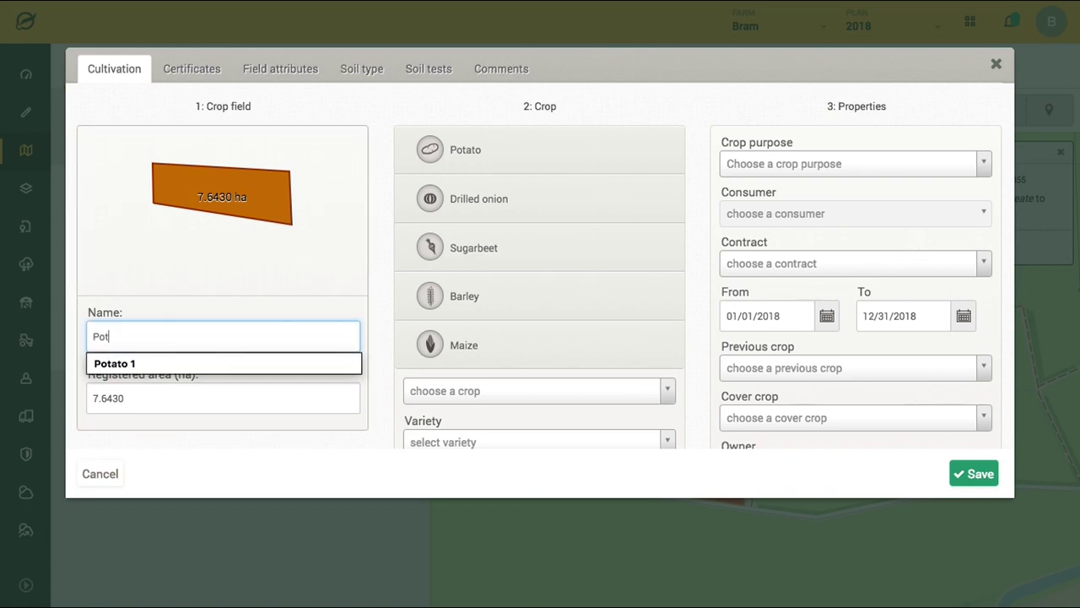
{"action": "key", "text": "Down"}
{"action": "left_click", "coordinate": [129, 362]}
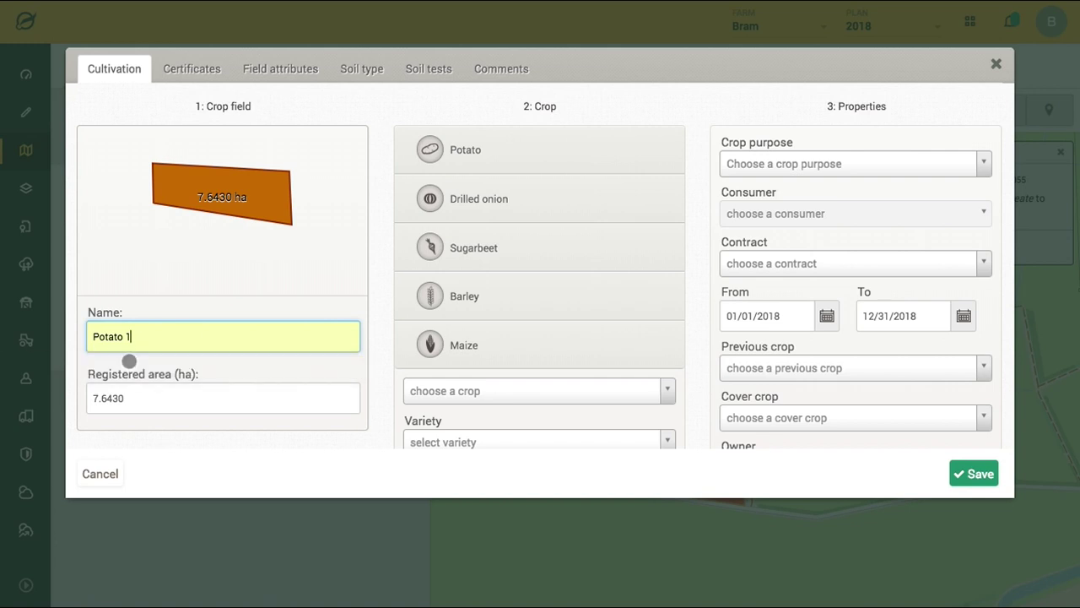
- Set crop Potato, variety Bintje and crop purpose Fries (001), then save the field
{"action": "left_click", "coordinate": [465, 160]}
{"action": "scroll", "coordinate": [469, 418], "scroll_direction": "down", "scroll_amount": 1}
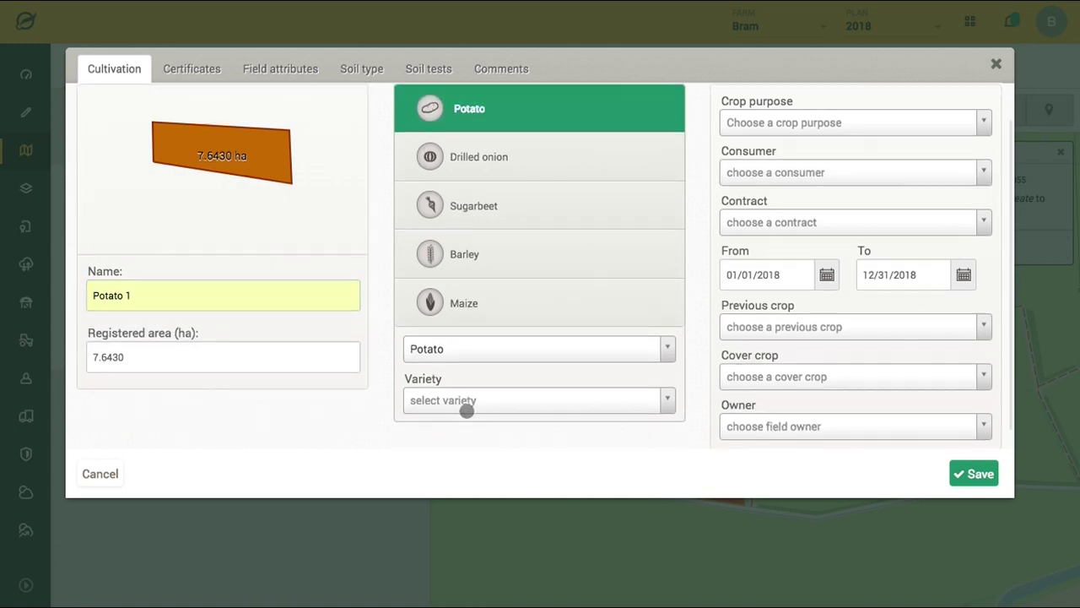
{"action": "left_click", "coordinate": [466, 391]}
{"action": "type", "text": "bintje"}
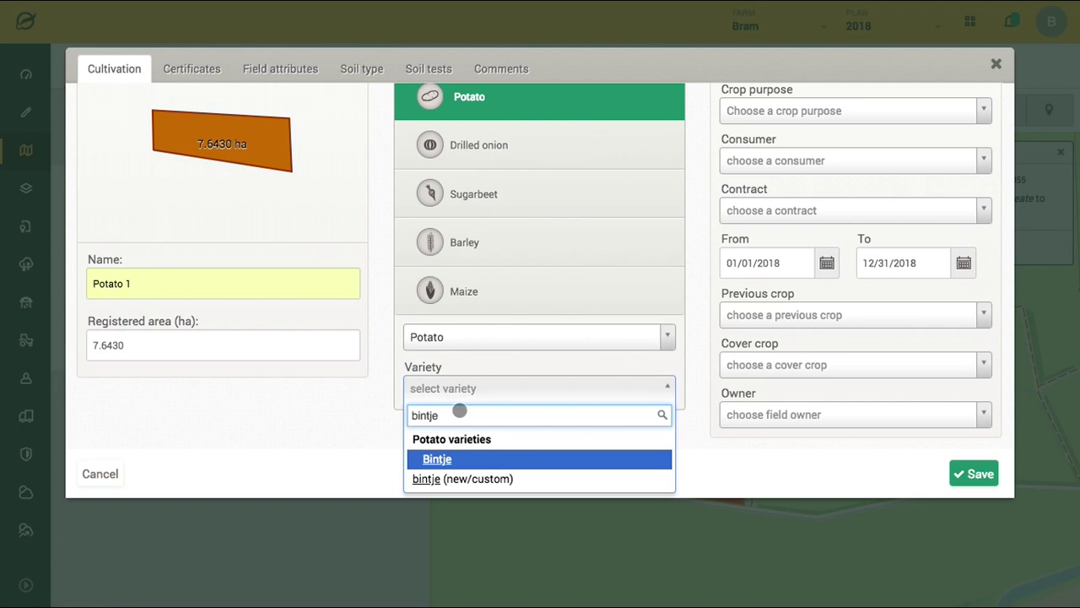
{"action": "left_click", "coordinate": [463, 456]}
{"action": "scroll", "coordinate": [665, 329], "scroll_direction": "up", "scroll_amount": 1}
{"action": "left_click", "coordinate": [808, 130]}
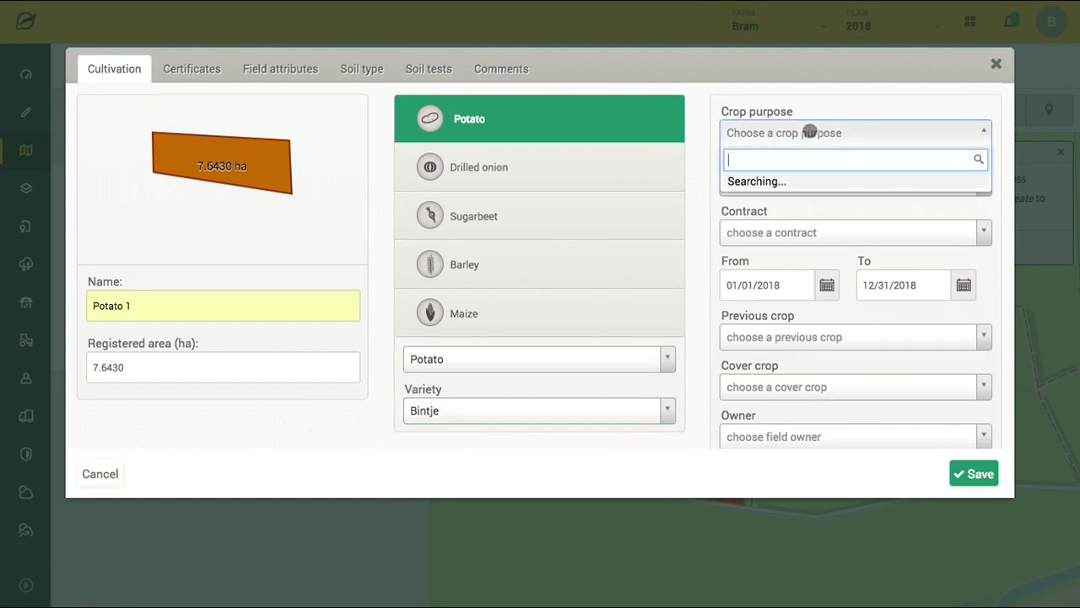
{"action": "left_click", "coordinate": [781, 223]}
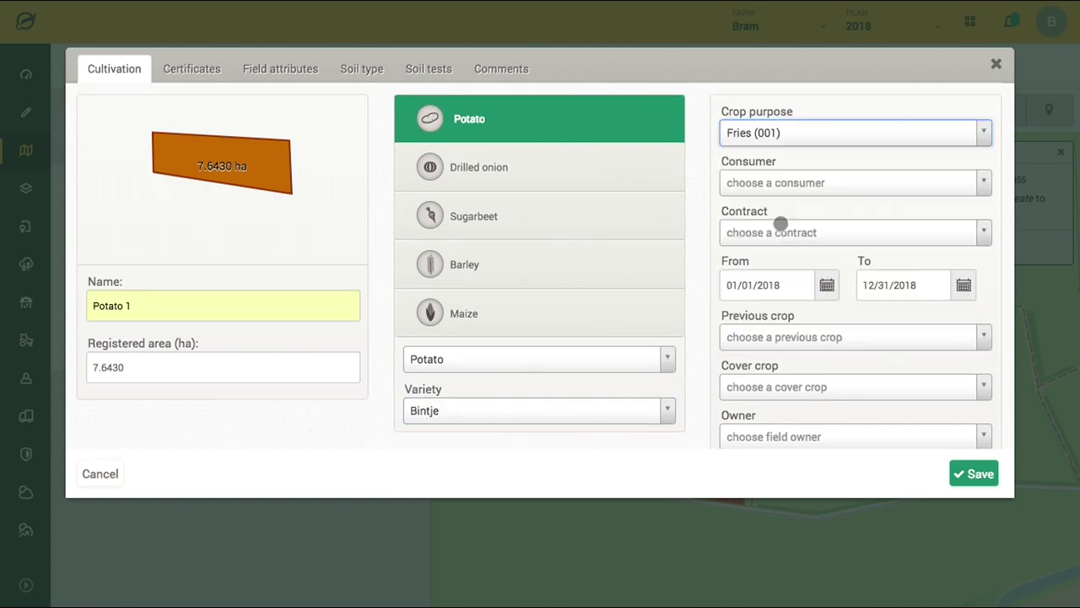
{"action": "scroll", "coordinate": [789, 346], "scroll_direction": "down", "scroll_amount": 1}
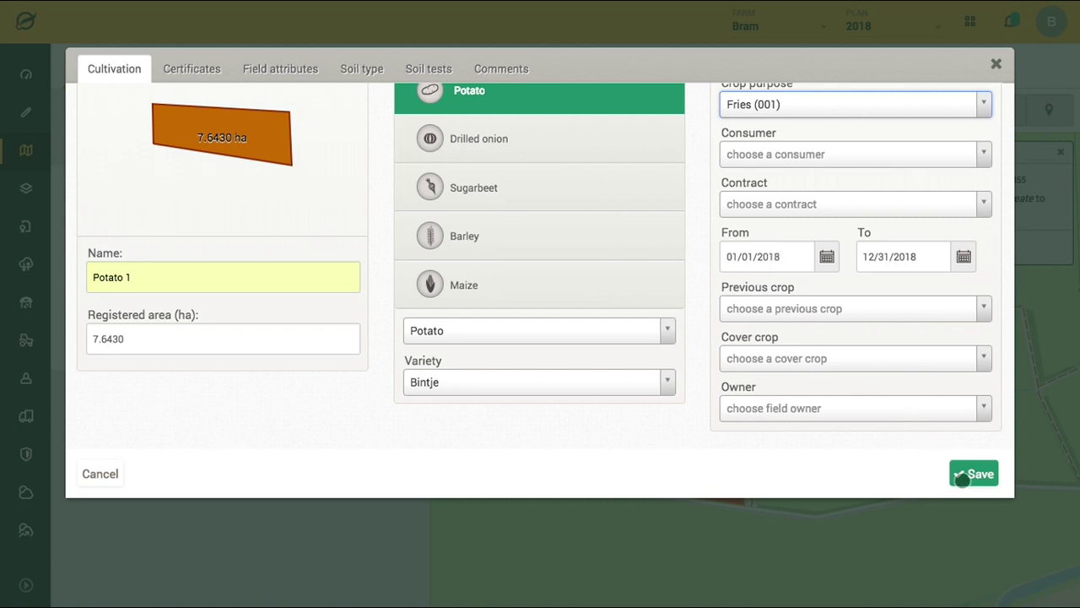
{"action": "left_click", "coordinate": [962, 478]}
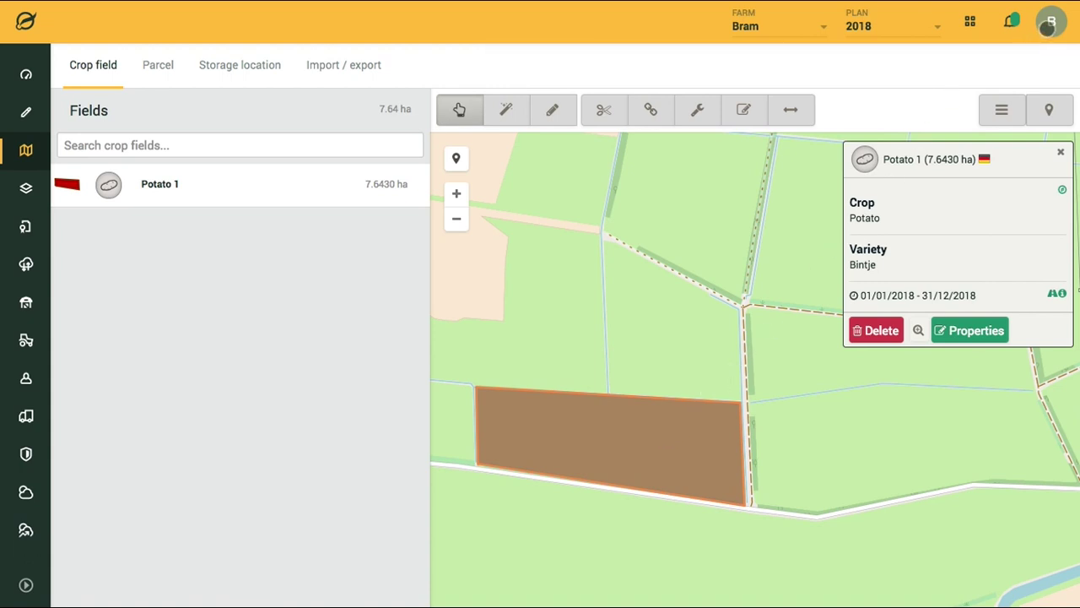
- Open Settings from the avatar menu to see the Partner account limits (3500 records, 5 users, 500 ha)
{"action": "left_click", "coordinate": [1047, 28]}
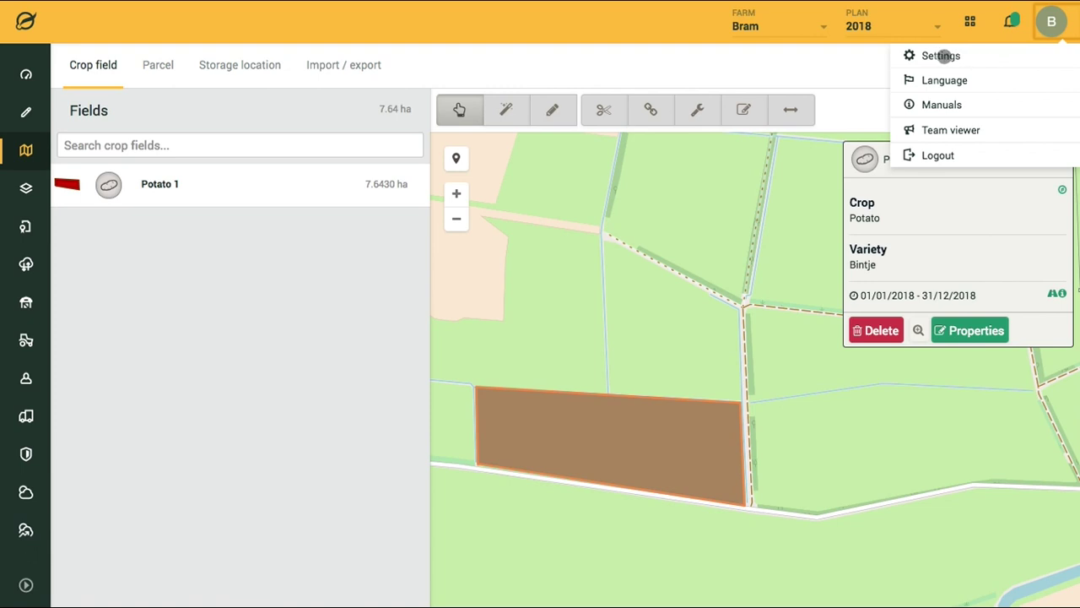
{"action": "left_click", "coordinate": [943, 56]}
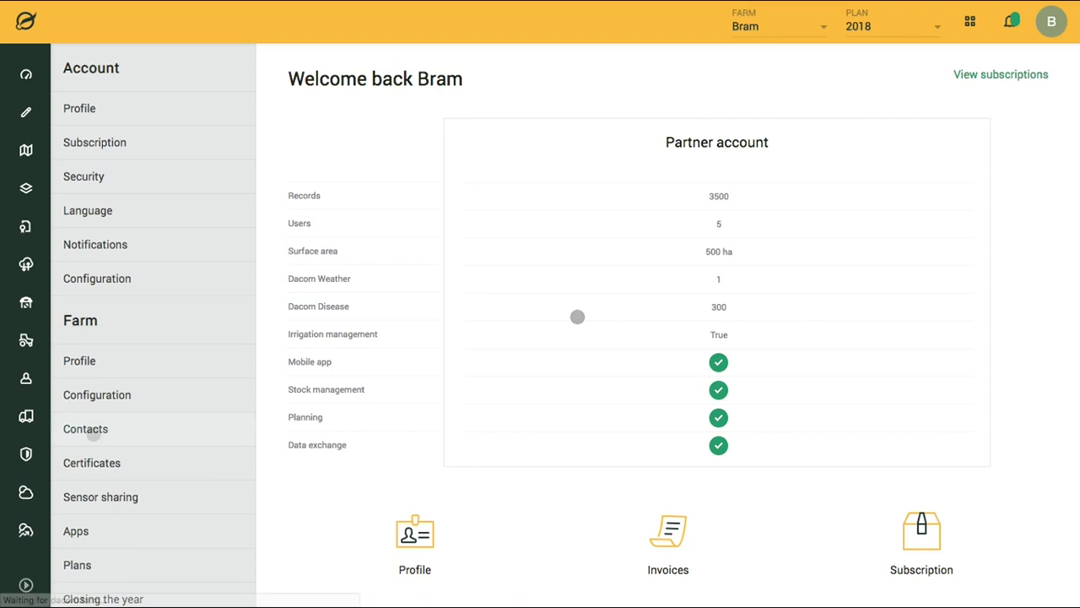
- Go to the farm's Contacts list and start a new contact
{"action": "left_click", "coordinate": [94, 429]}
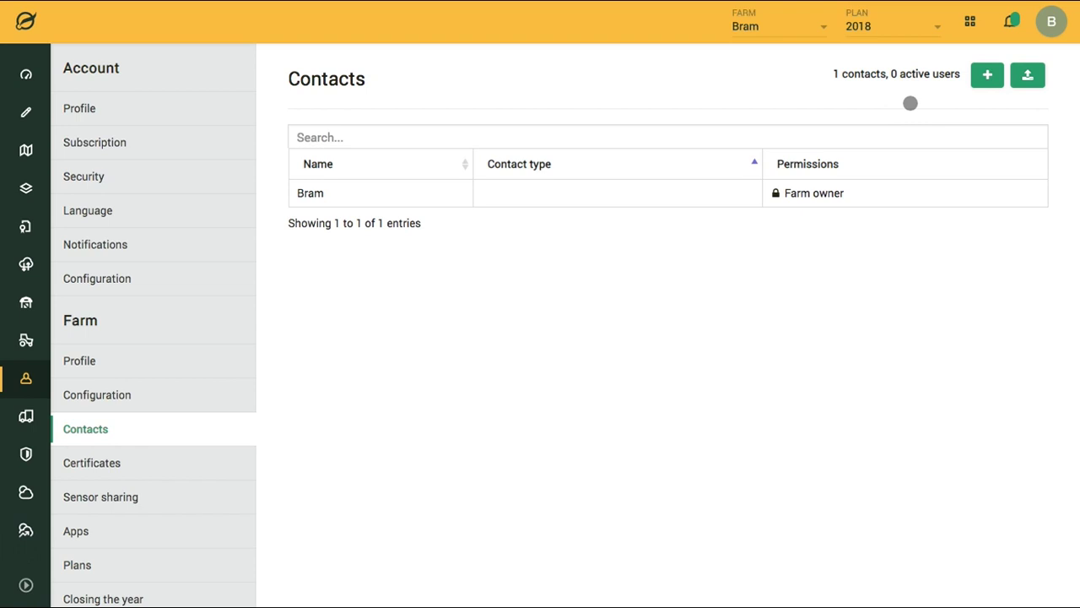
{"action": "left_click", "coordinate": [988, 75]}
- Fill in the contact's name, e-mail, telephone, street address and country Netherlands
{"action": "left_click", "coordinate": [498, 138]}
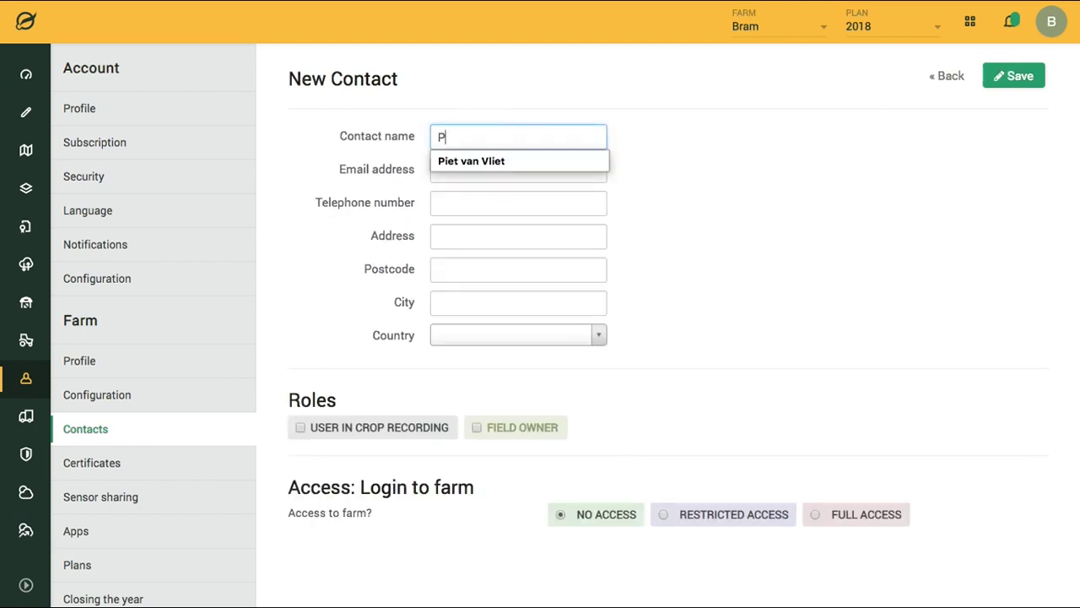
{"action": "left_click", "coordinate": [487, 159]}
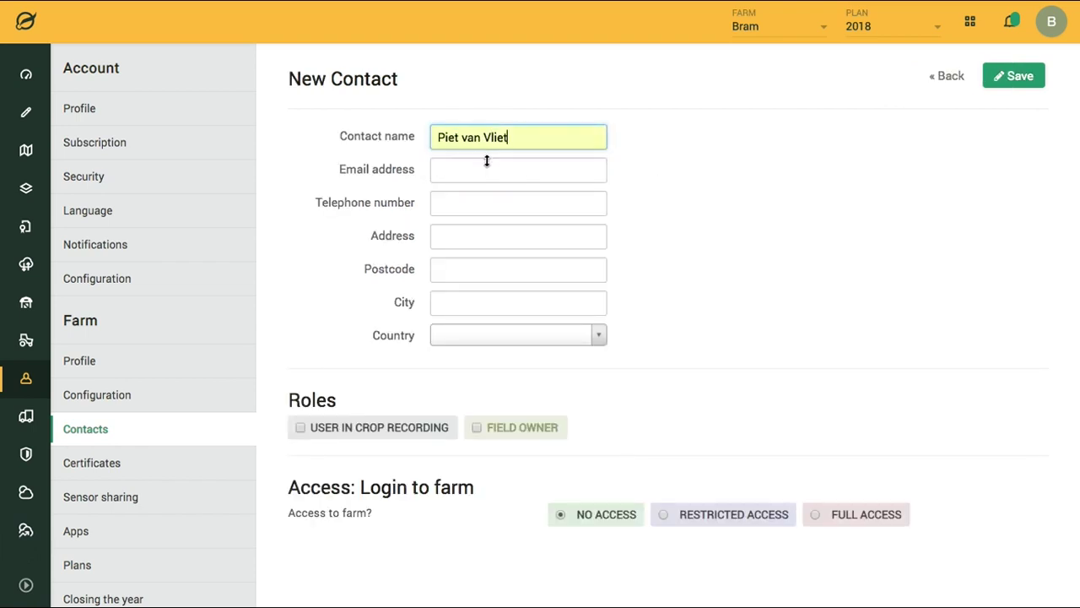
{"action": "left_click", "coordinate": [482, 171]}
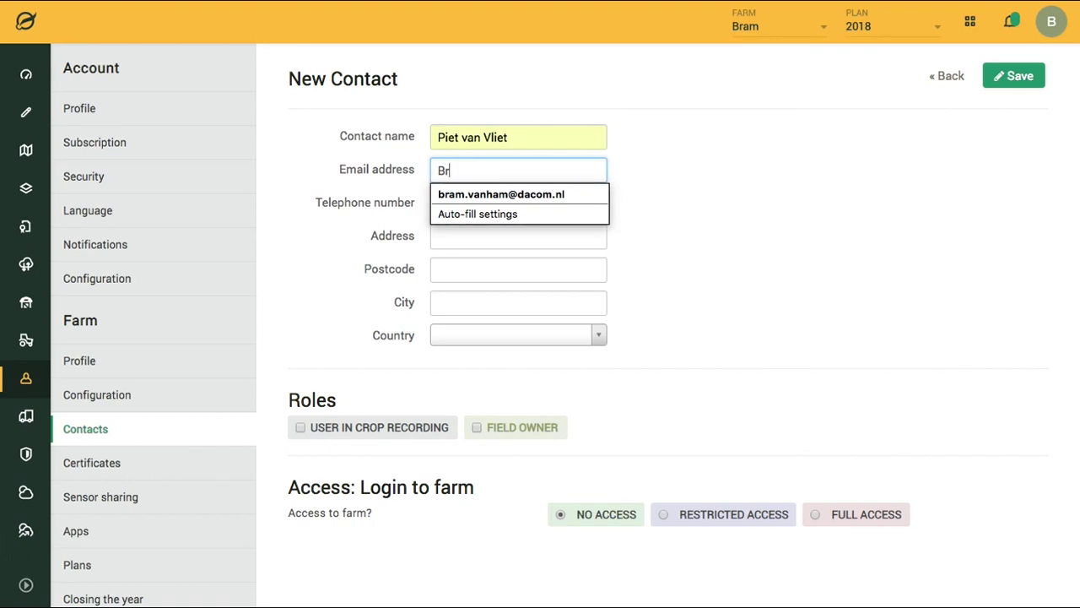
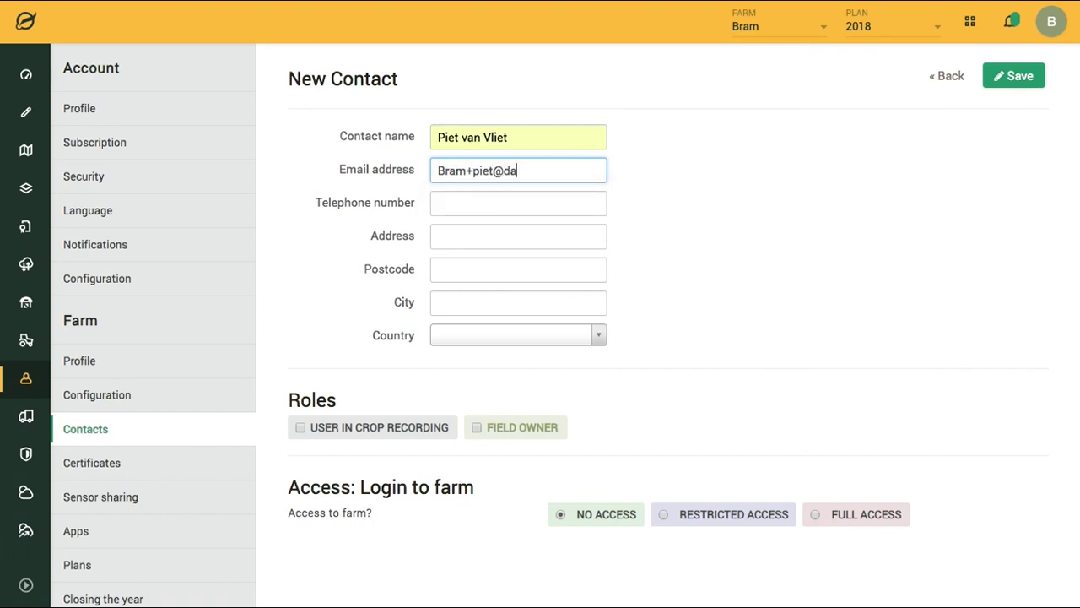
{"action": "key", "text": "Tab"}
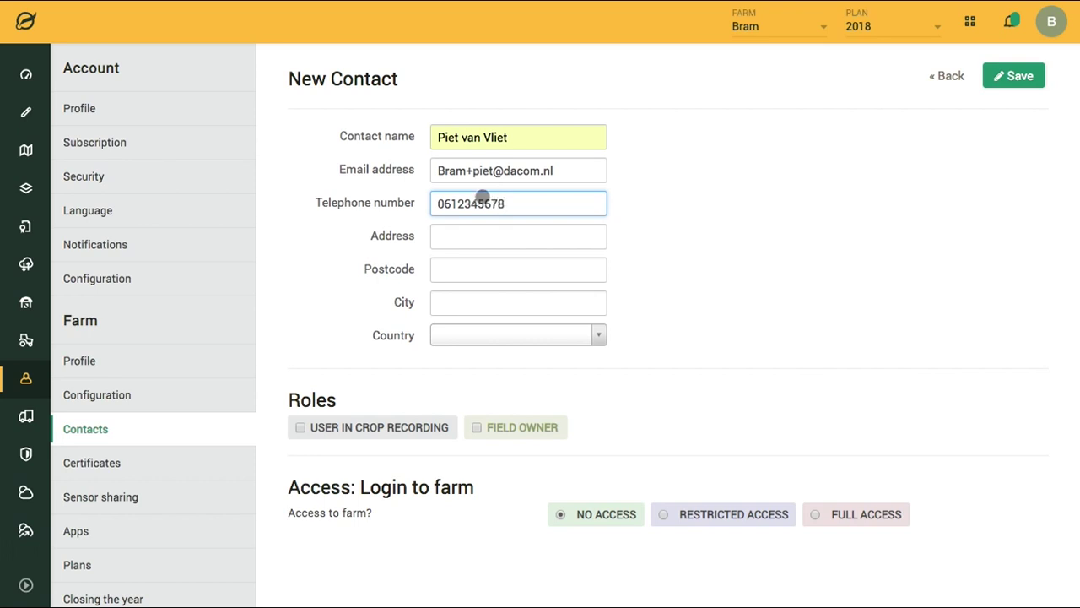
{"action": "left_click", "coordinate": [482, 236]}
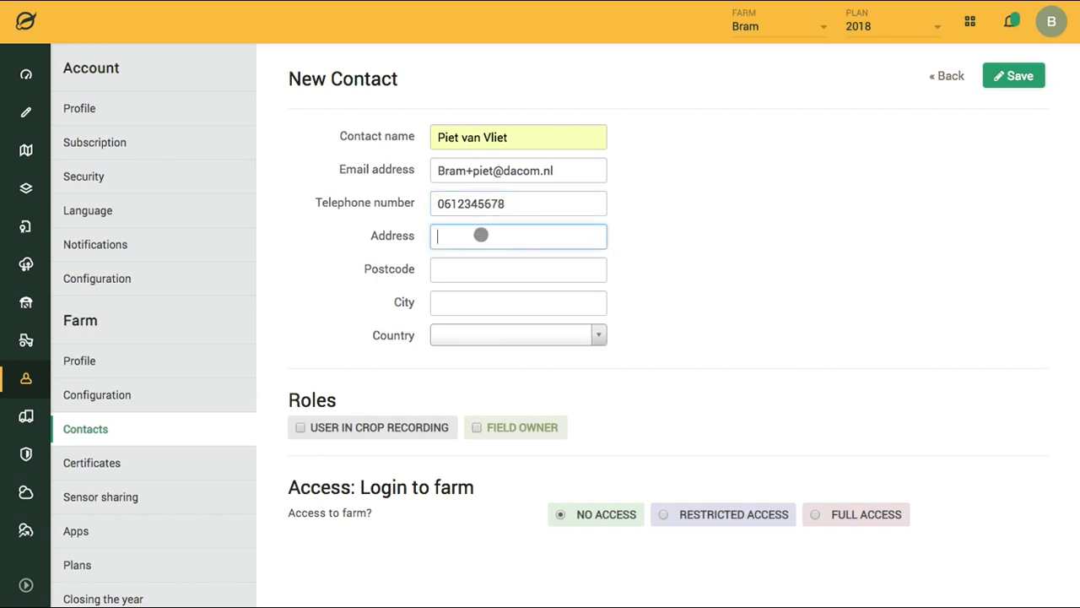
{"action": "type", "text": "Waan"}
{"action": "left_click", "coordinate": [499, 260]}
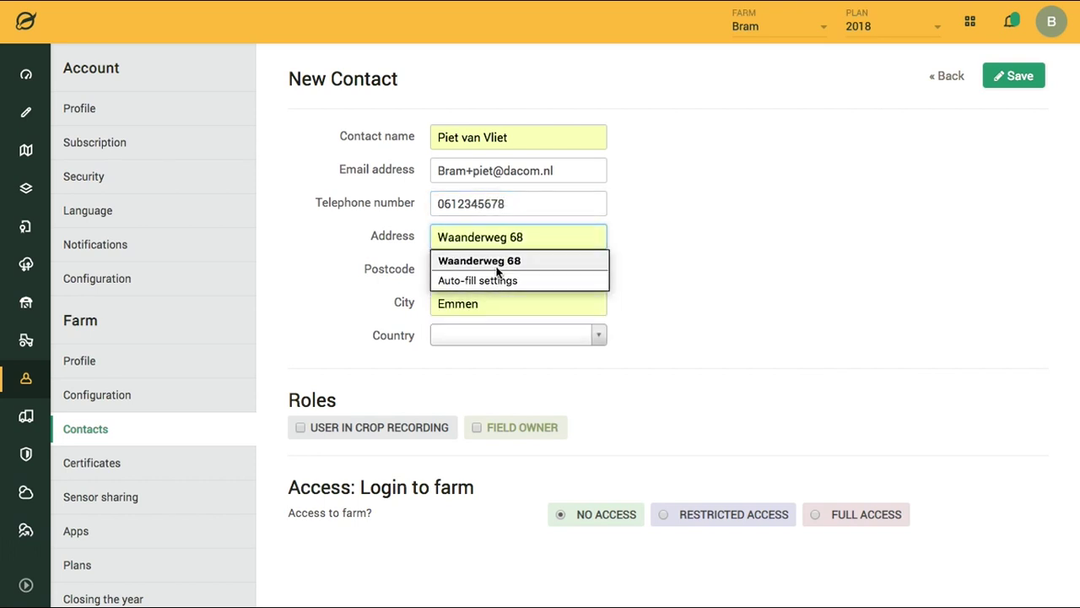
{"action": "key", "text": "Tab"}
{"action": "key", "text": "Tab"}
{"action": "key", "text": "Tab"}
{"action": "type", "text": "Netherlands"}
{"action": "left_click", "coordinate": [509, 384]}
- Make the contact a crop-recording user with restricted access and read permission on the whole Farm
{"action": "scroll", "coordinate": [728, 363], "scroll_direction": "down", "scroll_amount": 3}
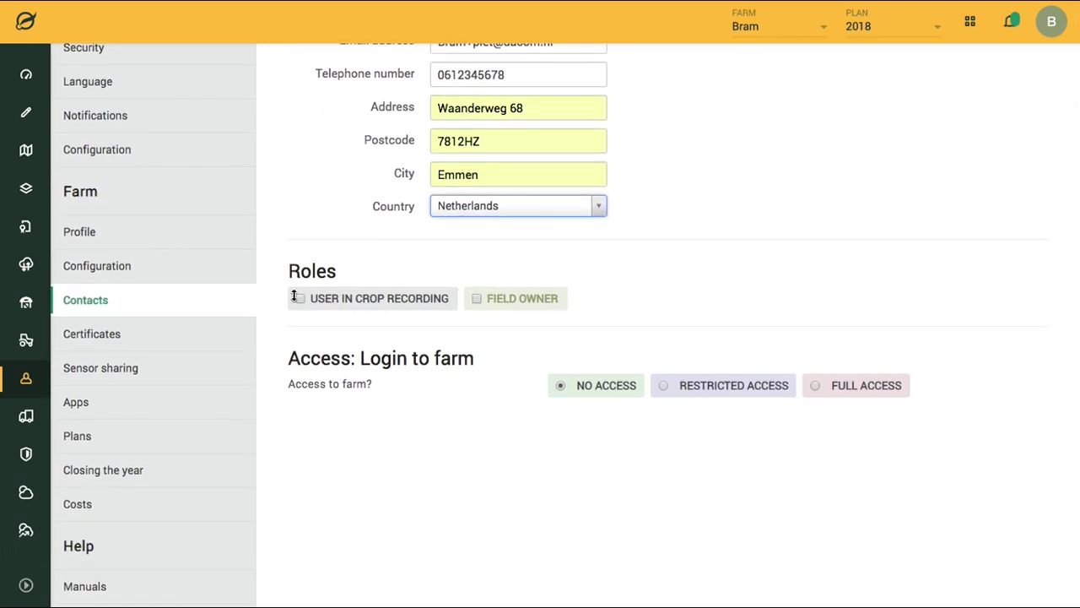
{"action": "left_click", "coordinate": [300, 298]}
{"action": "scroll", "coordinate": [579, 386], "scroll_direction": "down", "scroll_amount": 1}
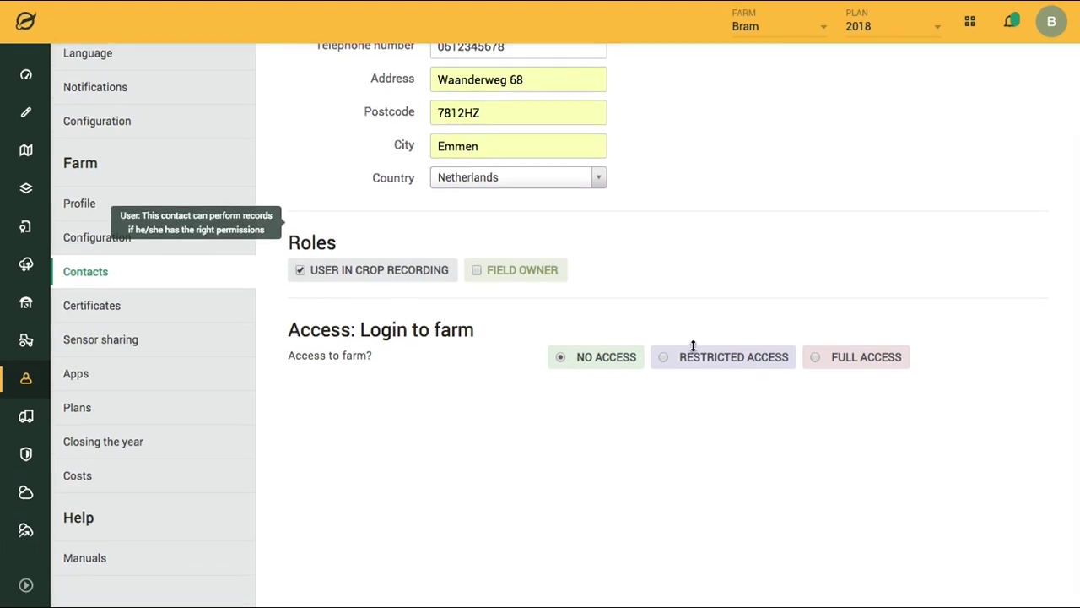
{"action": "left_click", "coordinate": [663, 358]}
{"action": "scroll", "coordinate": [661, 369], "scroll_direction": "down", "scroll_amount": 3}
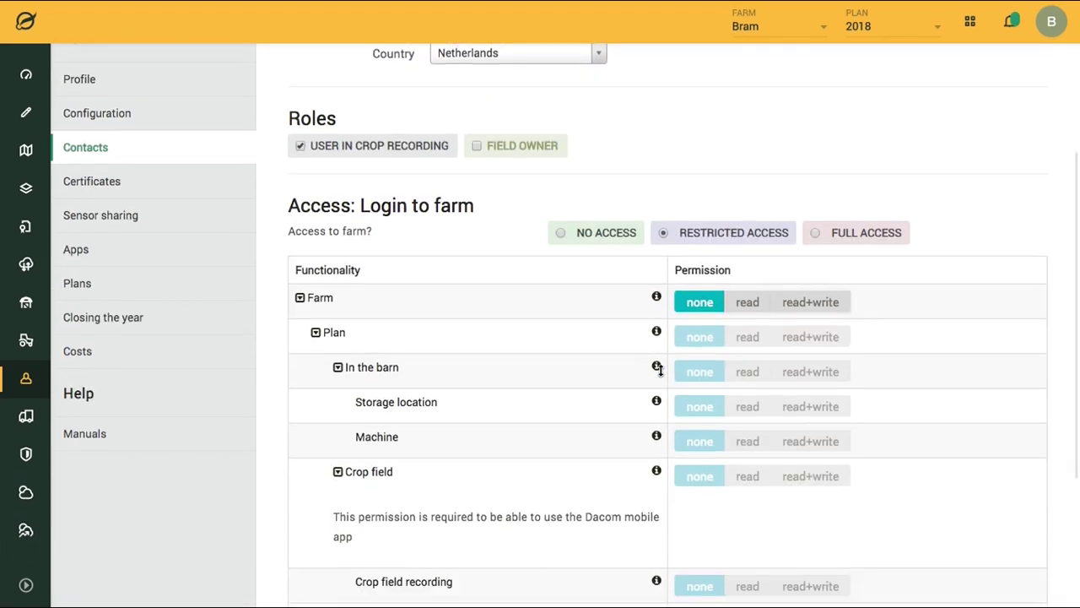
{"action": "left_click", "coordinate": [759, 302]}
{"action": "scroll", "coordinate": [594, 402], "scroll_direction": "down", "scroll_amount": 3}
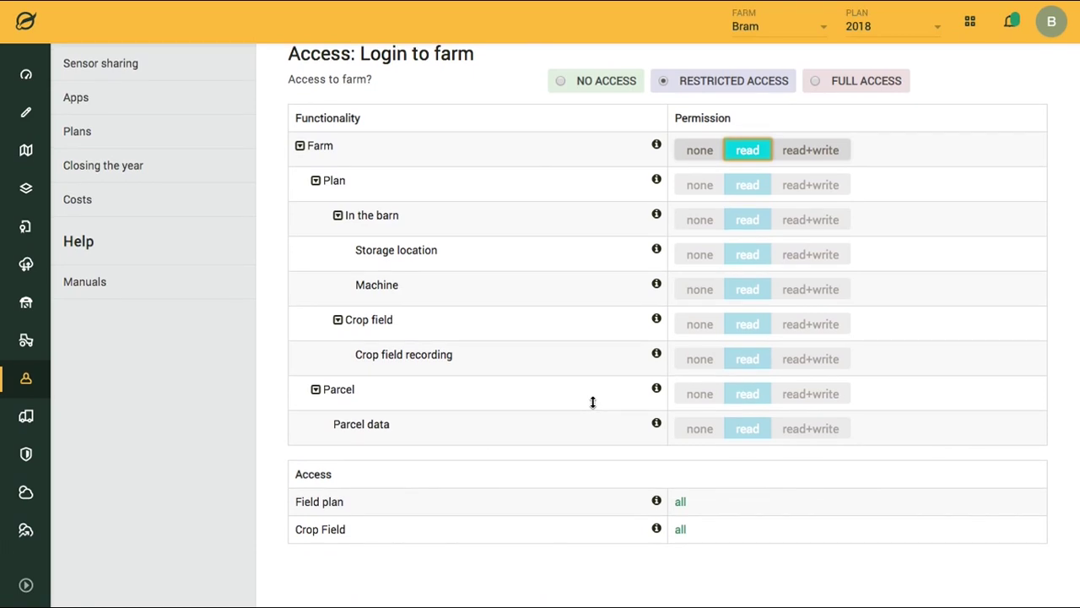
{"action": "scroll", "coordinate": [715, 246], "scroll_direction": "up", "scroll_amount": 10}
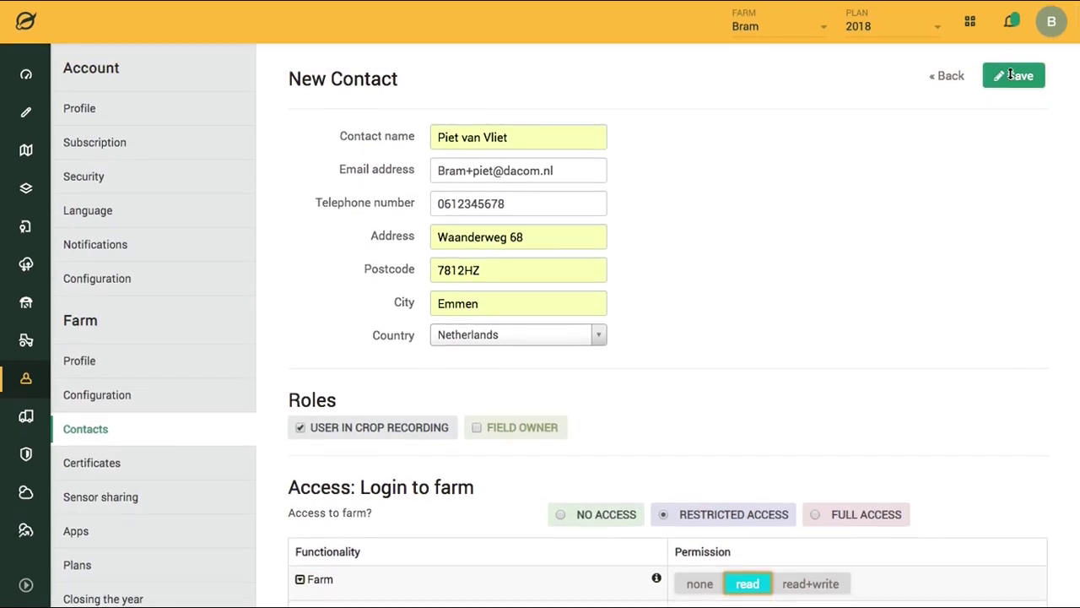
- Save the new contact and send them the login invitation
{"action": "left_click", "coordinate": [1012, 78]}
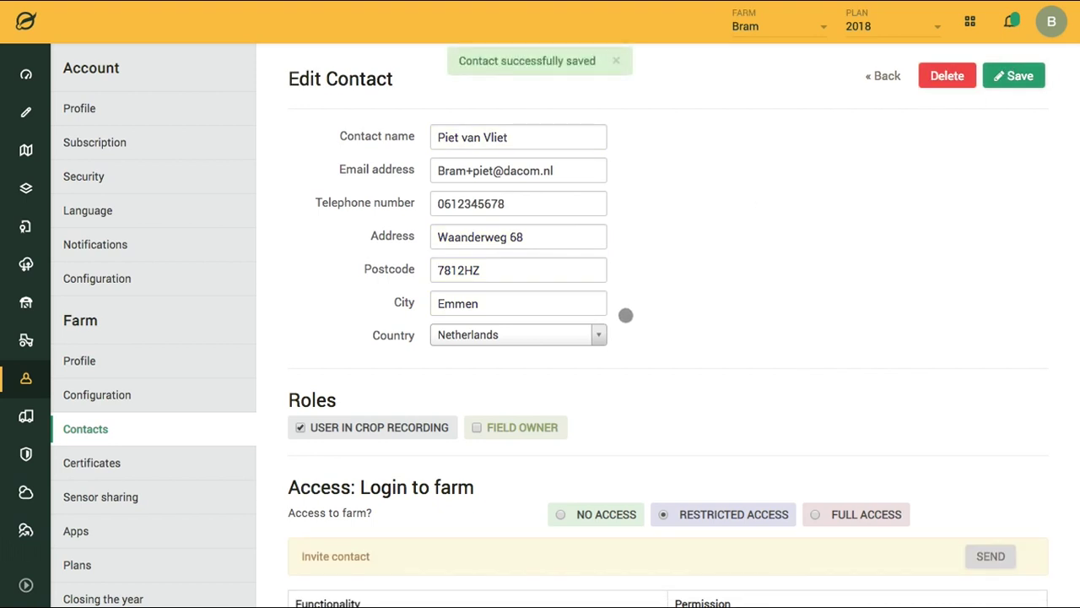
{"action": "scroll", "coordinate": [624, 309], "scroll_direction": "down", "scroll_amount": 4}
{"action": "scroll", "coordinate": [625, 312], "scroll_direction": "down", "scroll_amount": 1}
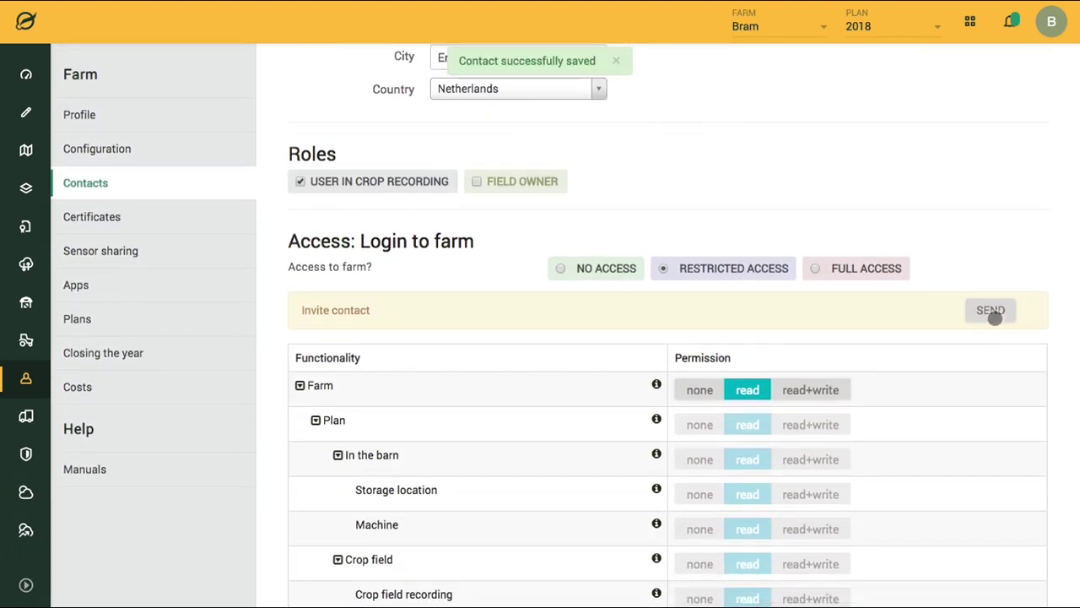
{"action": "left_click", "coordinate": [990, 369]}
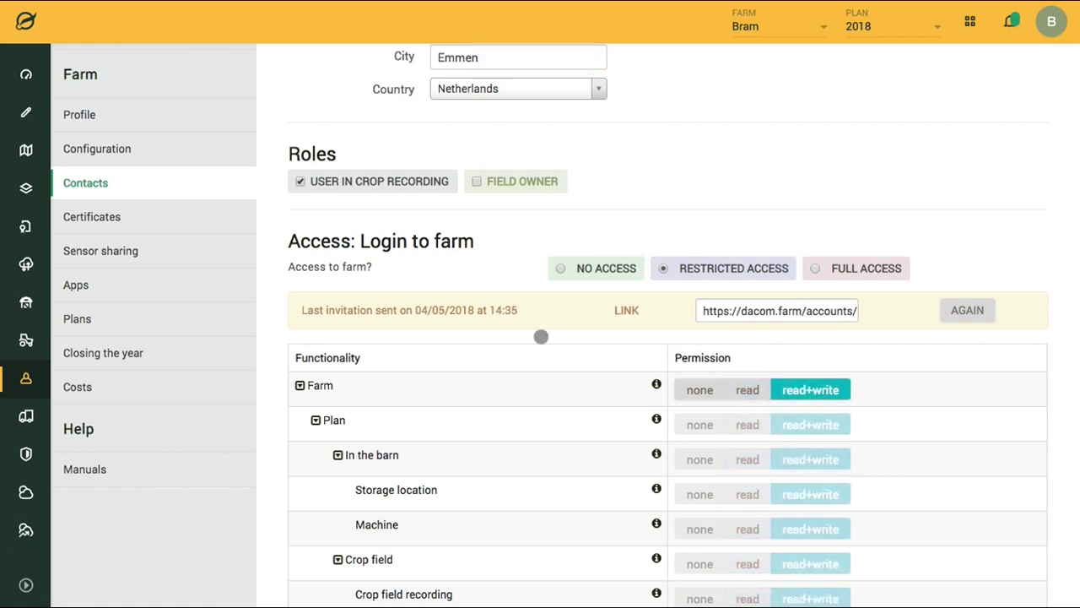
- Go to Manage field plans listing the 2018, 2017 and 2015 plans, dismissing the Add plan form unsaved
{"action": "left_click", "coordinate": [932, 31]}
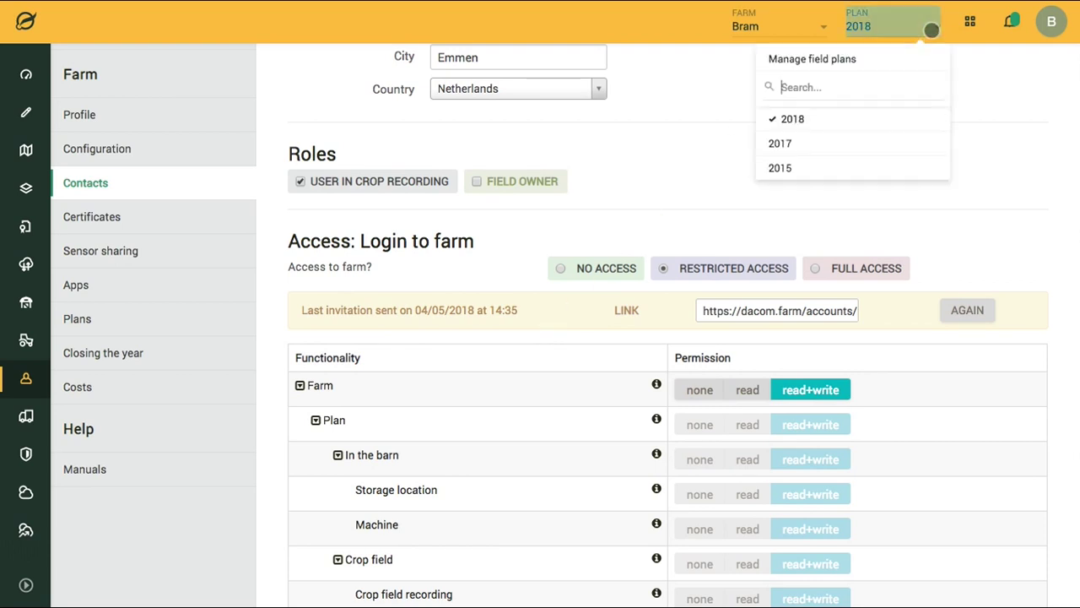
{"action": "left_click", "coordinate": [810, 60]}
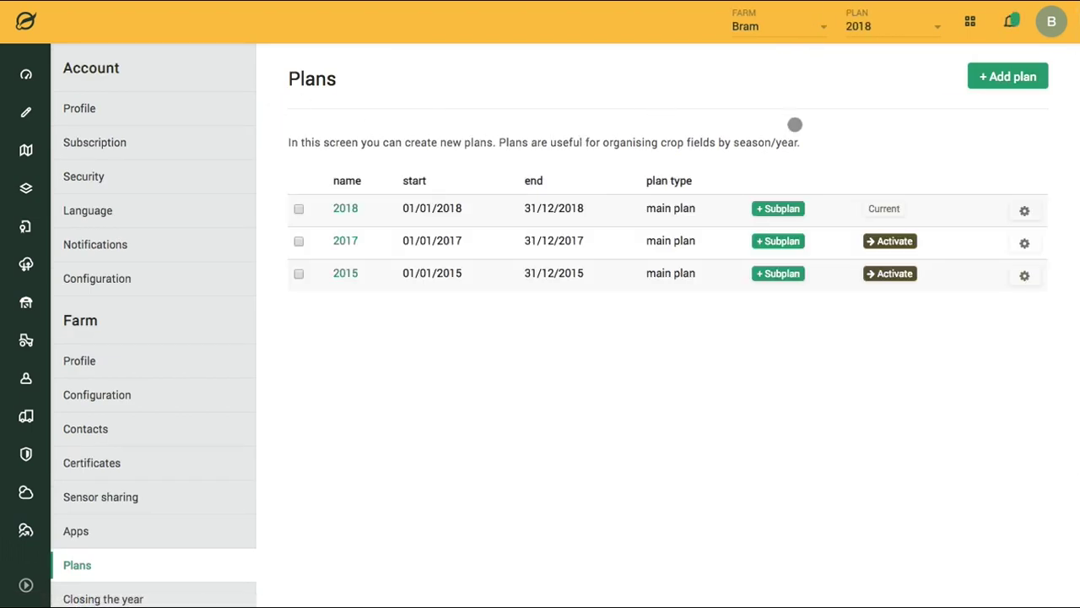
{"action": "left_click", "coordinate": [1008, 77]}
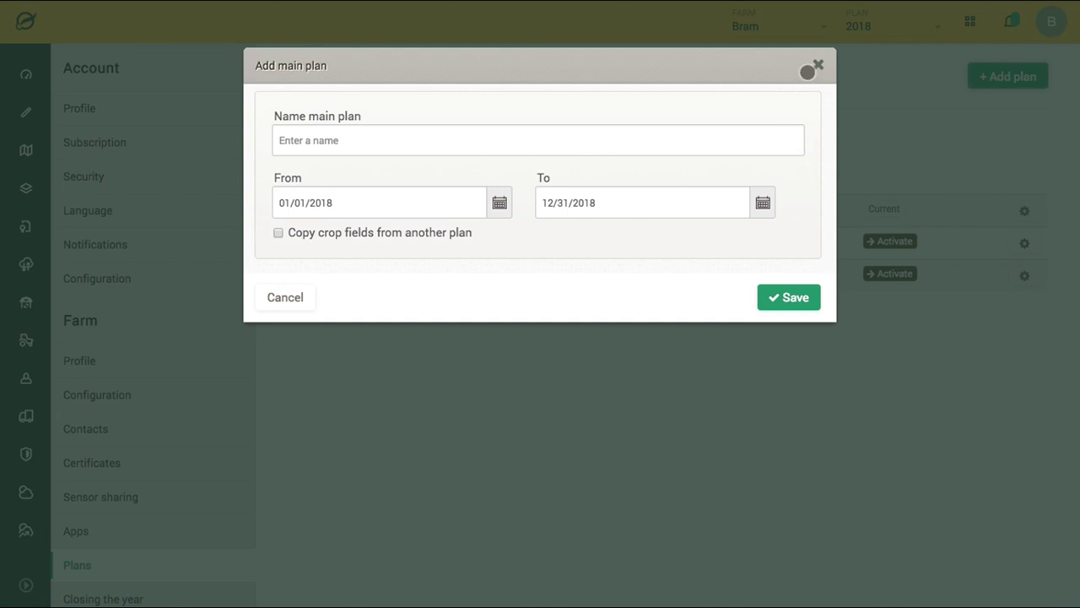
{"action": "left_click", "coordinate": [817, 65]}
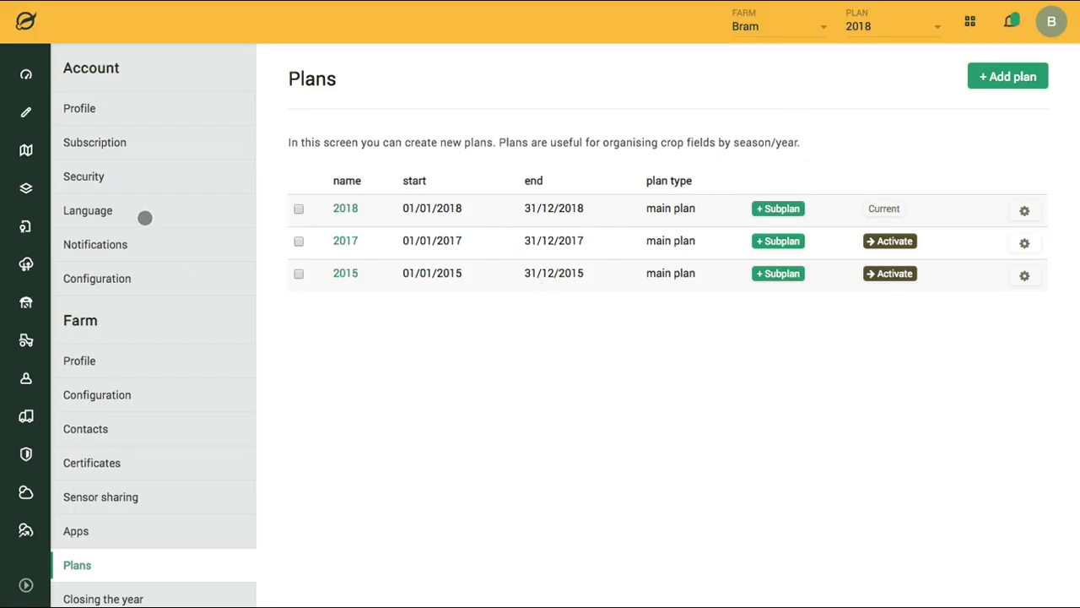
- Open the crop recording record stream for the 2018 plan and briefly review its filters
{"action": "left_click", "coordinate": [29, 114]}
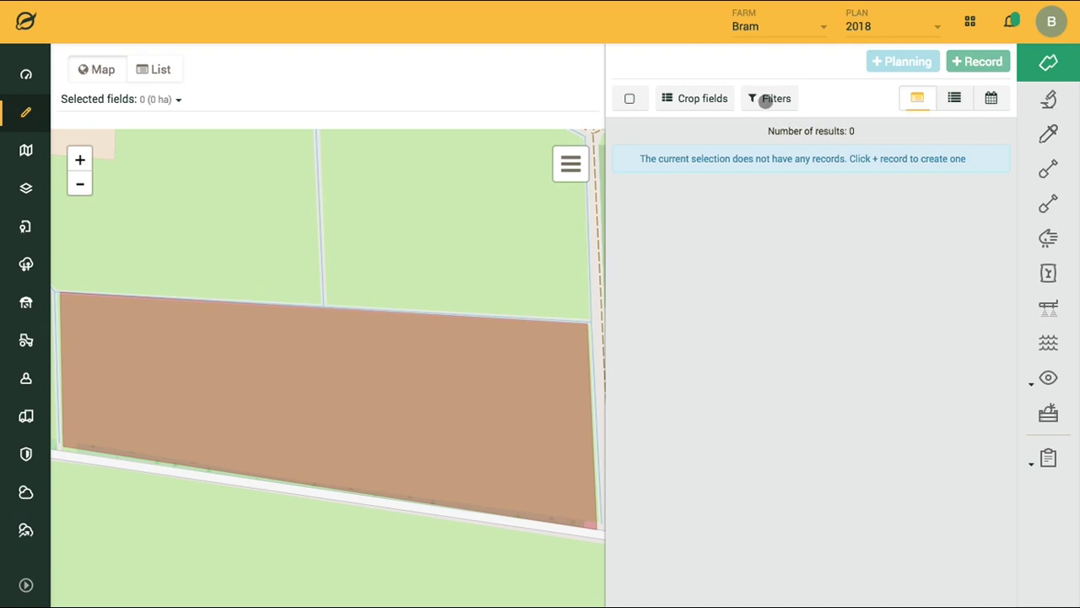
{"action": "left_click", "coordinate": [766, 100]}
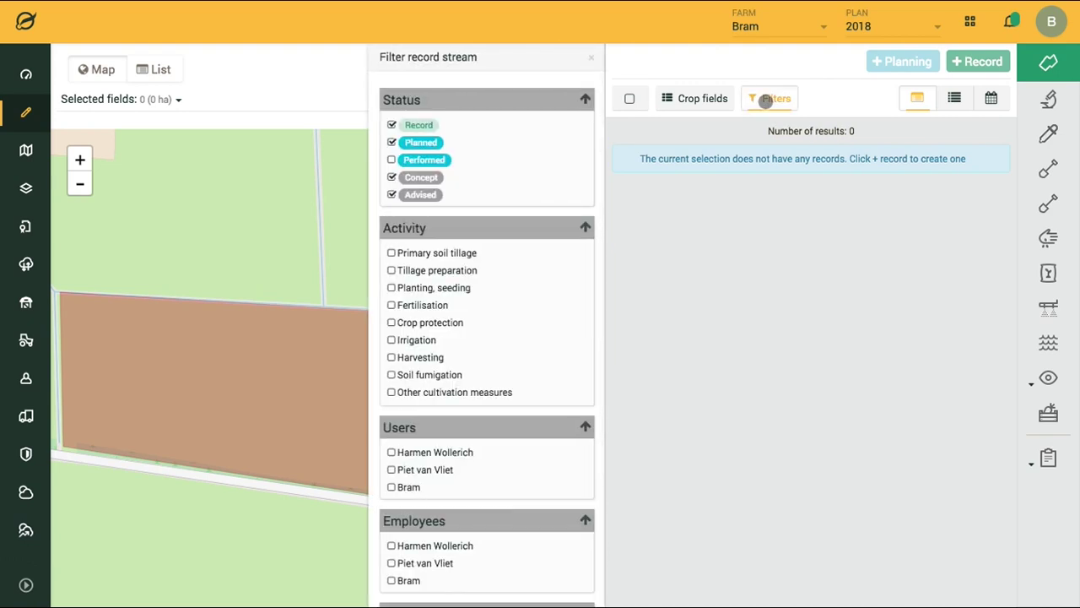
{"action": "left_click", "coordinate": [766, 99]}
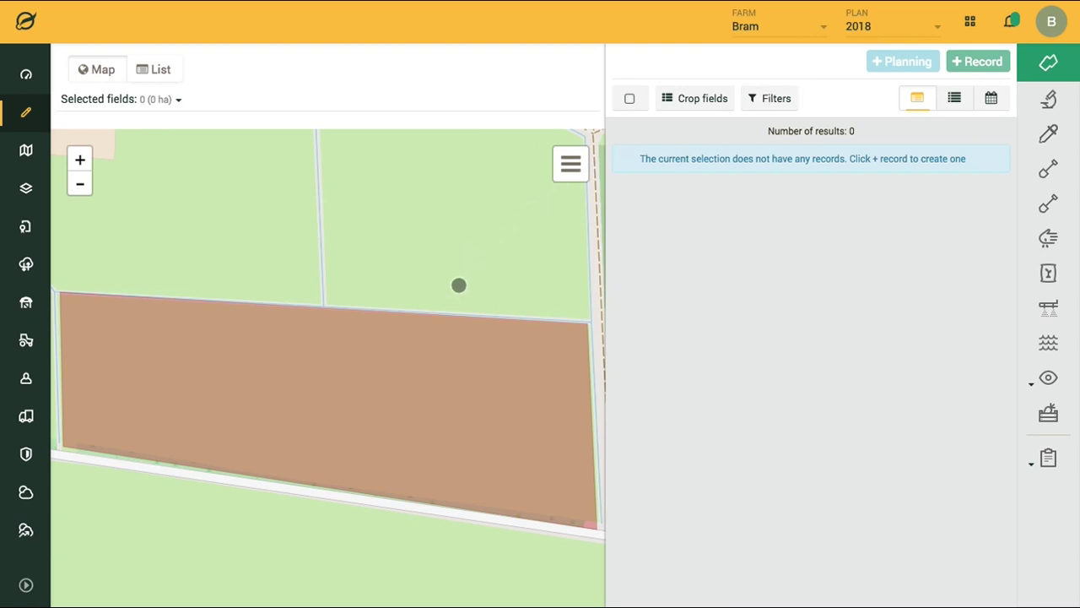
- Select Potato 1 on the map and start a new Crop protection record for it
{"action": "left_click", "coordinate": [465, 343]}
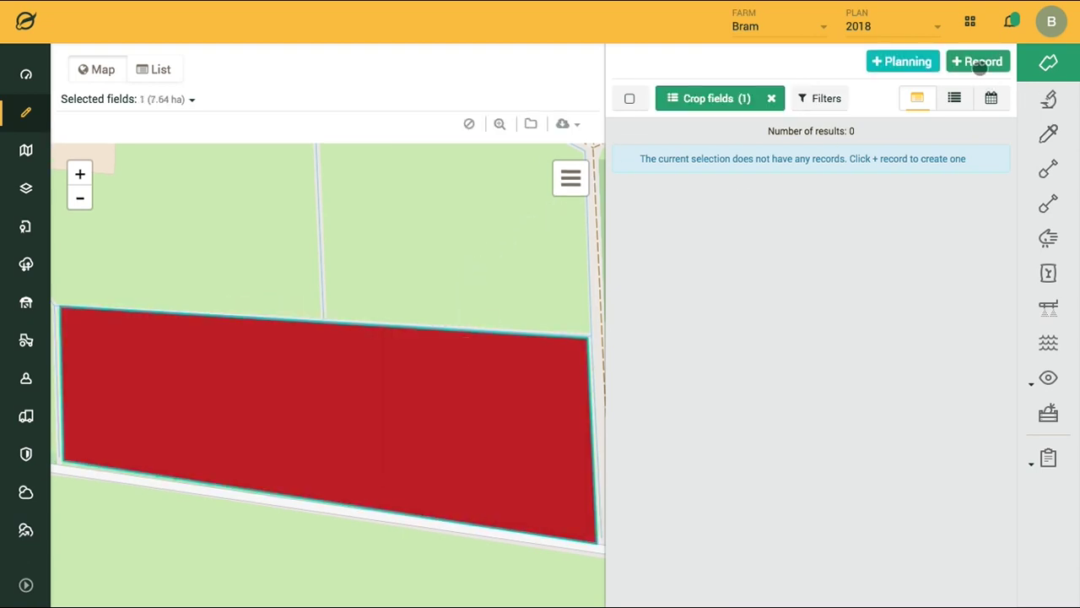
{"action": "left_click", "coordinate": [979, 67]}
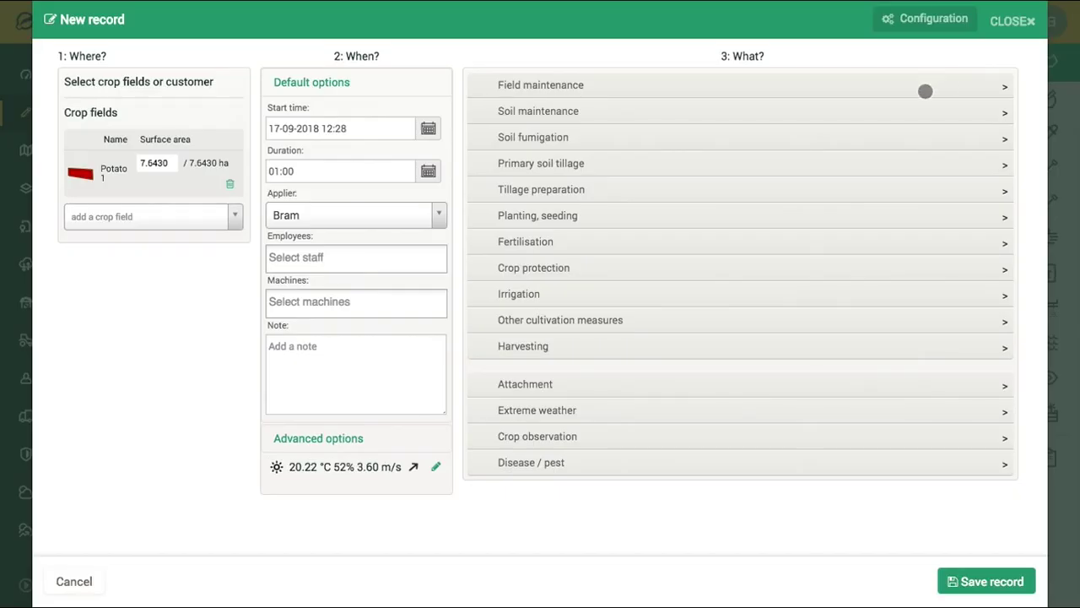
{"action": "left_click", "coordinate": [571, 267]}
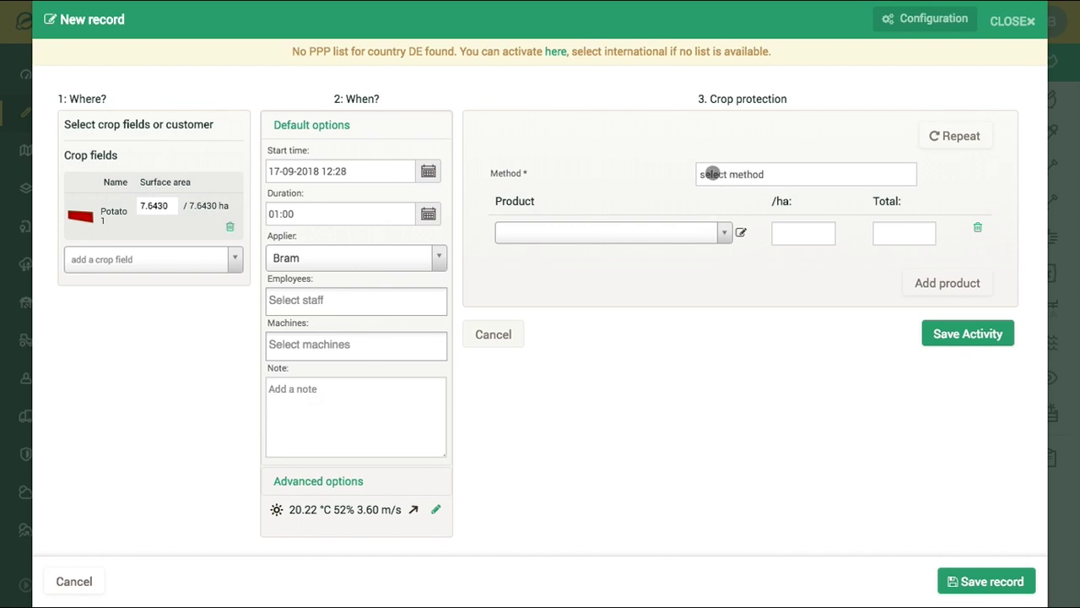
- Set method Crop protection (common), product Shirlan gold and rate 0.3 per ha (total 2.2929)
{"action": "left_click", "coordinate": [776, 177]}
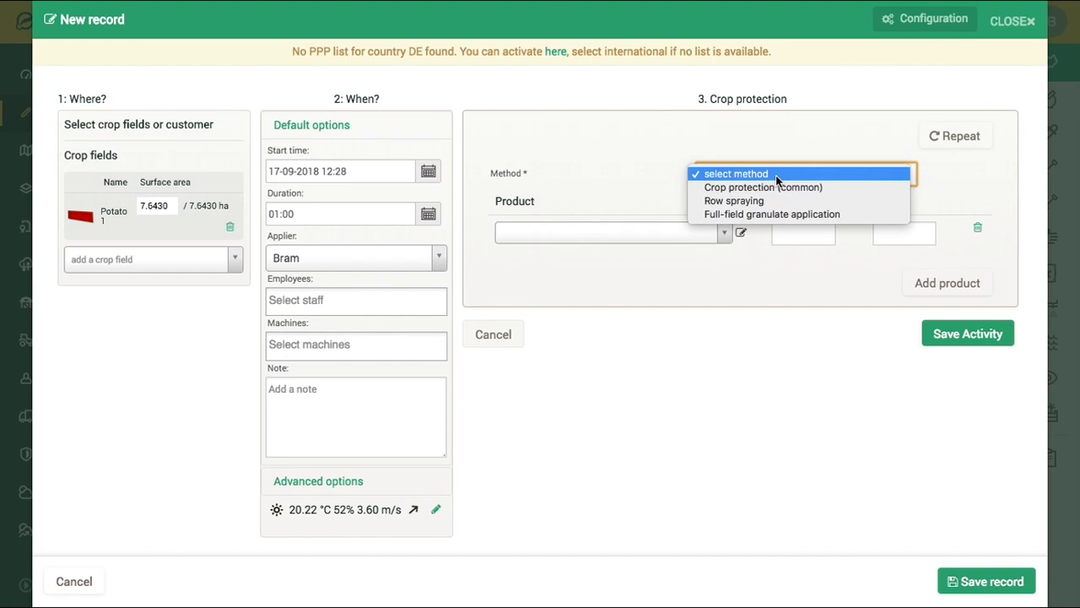
{"action": "left_click", "coordinate": [770, 187]}
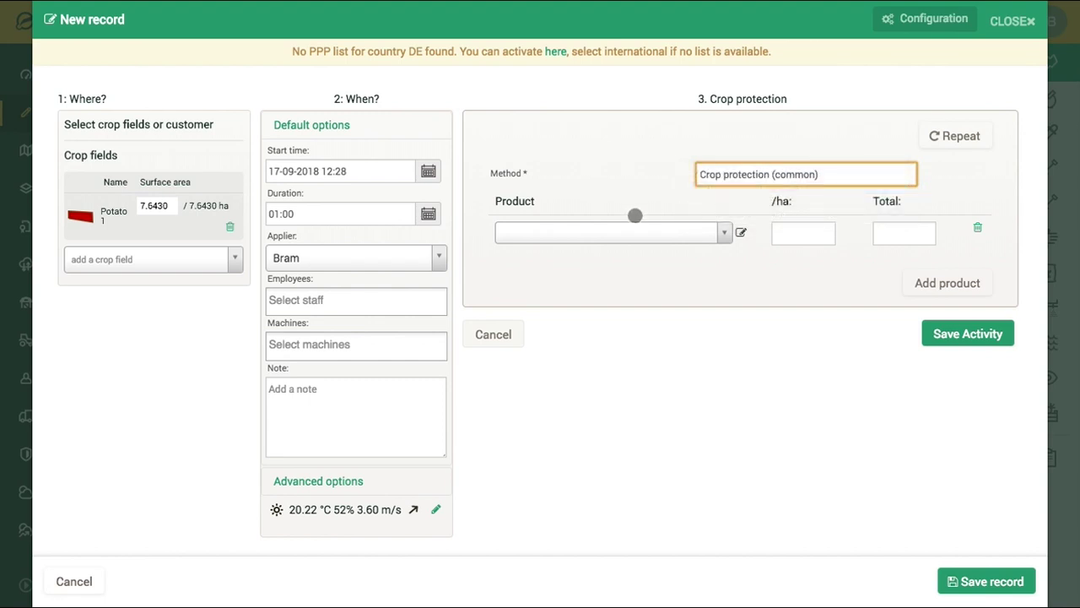
{"action": "left_click", "coordinate": [608, 234]}
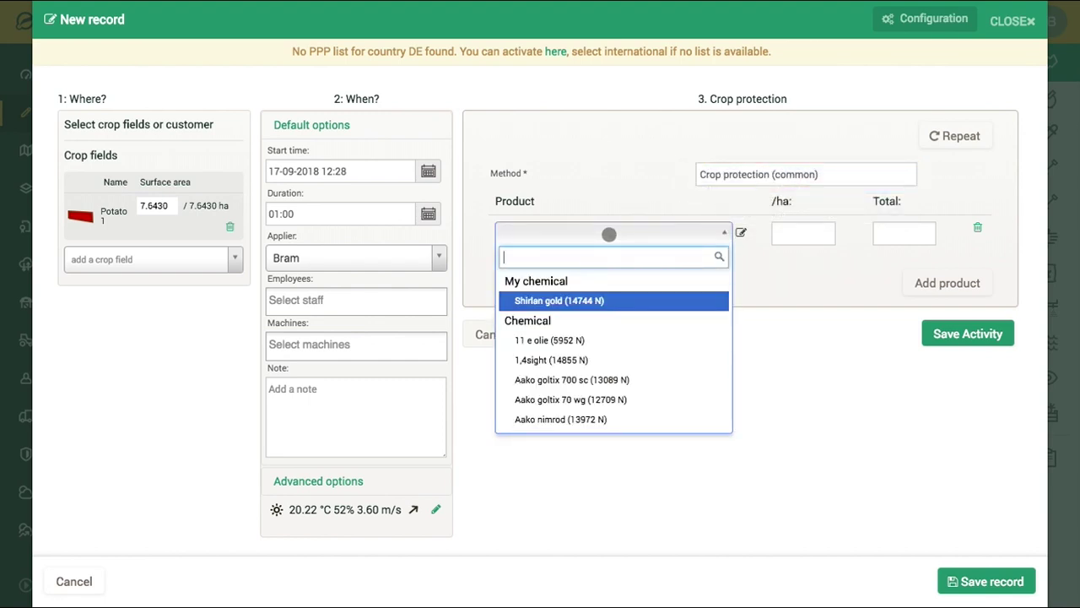
{"action": "left_click", "coordinate": [596, 303]}
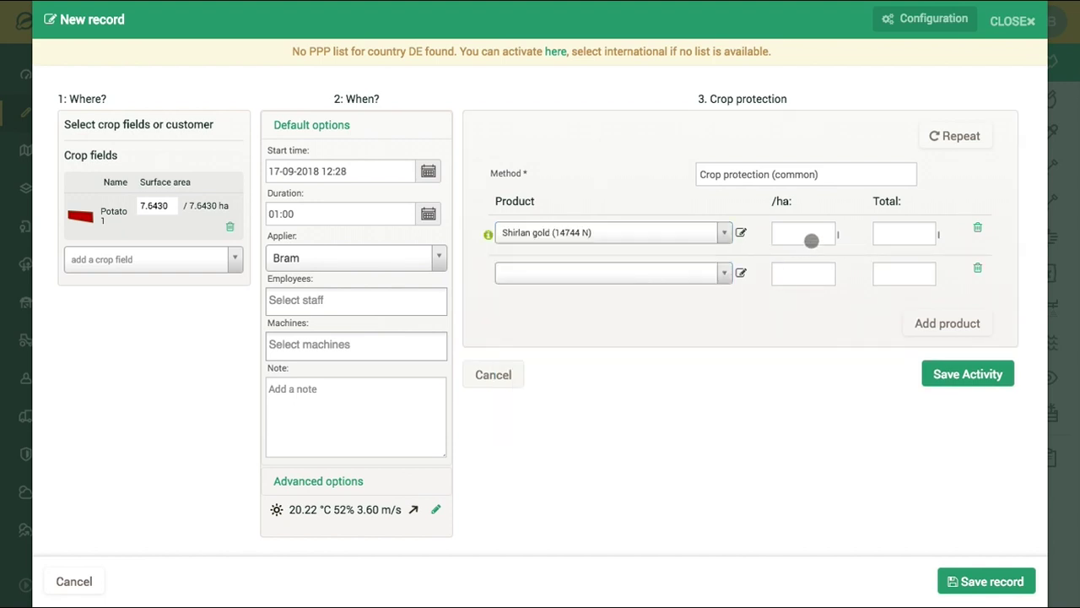
{"action": "left_click", "coordinate": [811, 239]}
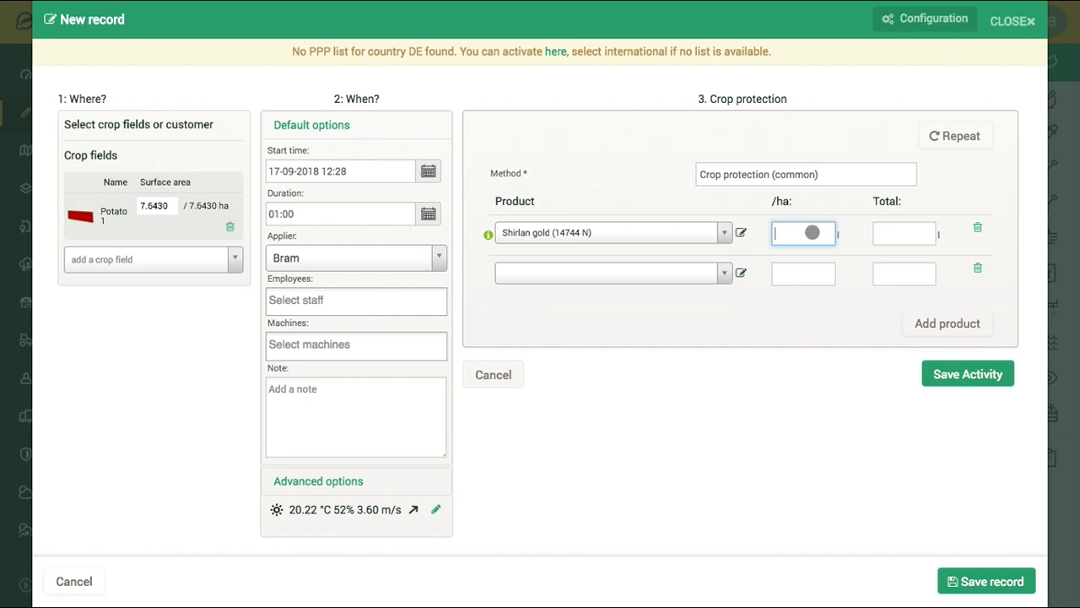
{"action": "type", "text": "0.6"}
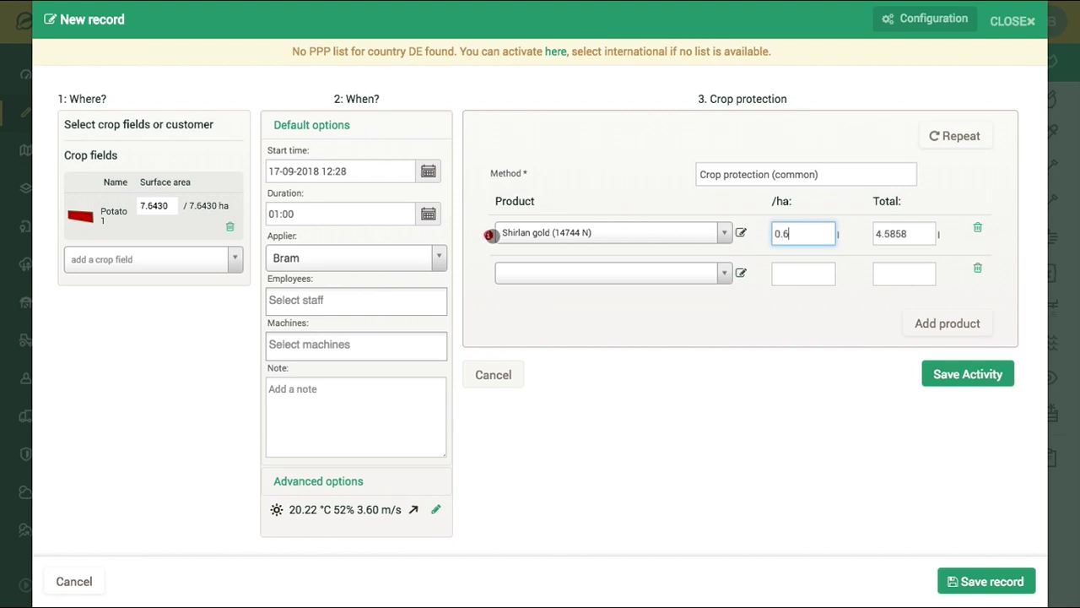
{"action": "key", "text": "BackSpace"}
{"action": "type", "text": "3"}
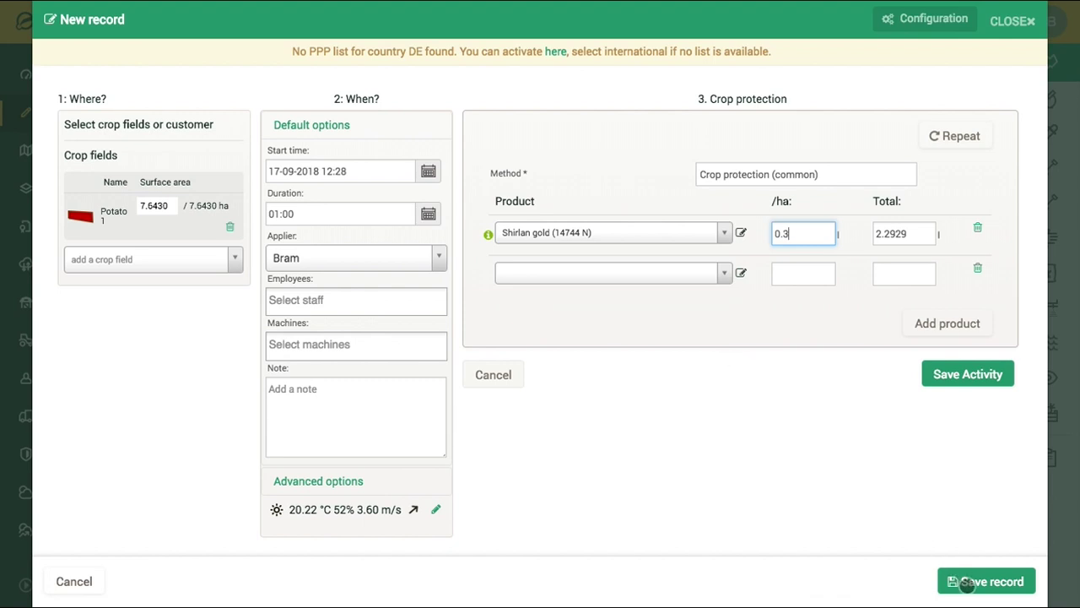
- Save the Potato 1 crop protection record of Shirlan gold at 0.30 l/ha on 17/09
{"action": "left_click", "coordinate": [966, 581]}
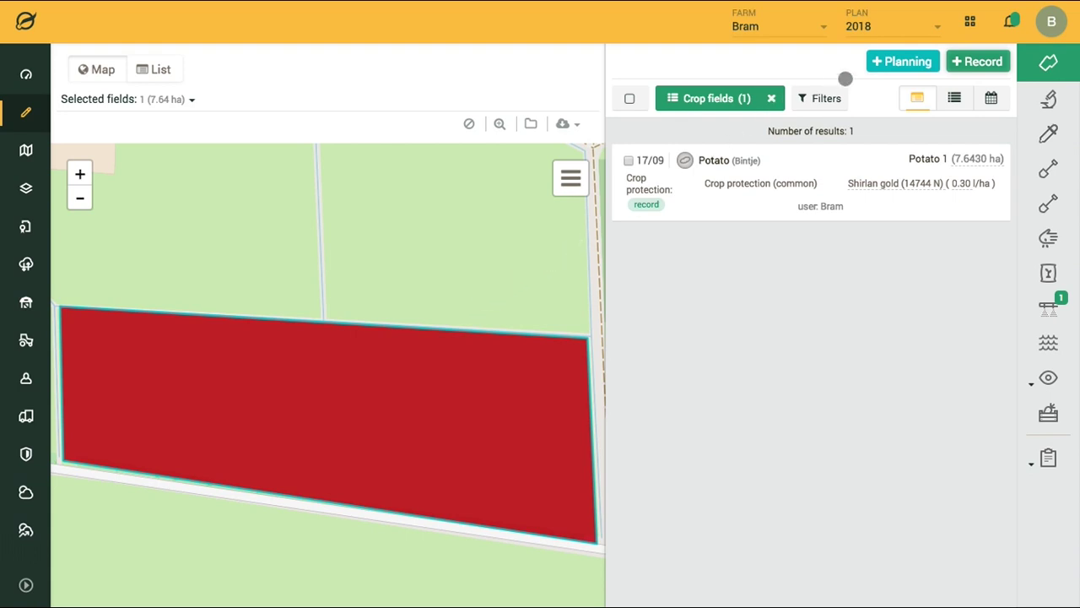
- Start a planned task assigned to the other user with the note 'Check the field carefully'
{"action": "left_click", "coordinate": [889, 62]}
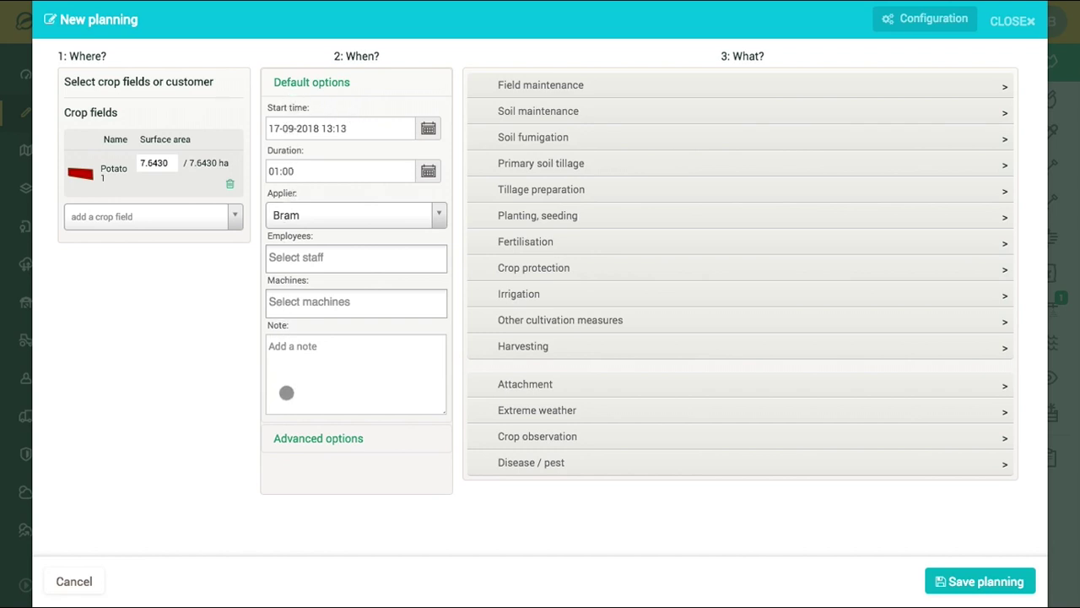
{"action": "left_click", "coordinate": [388, 216]}
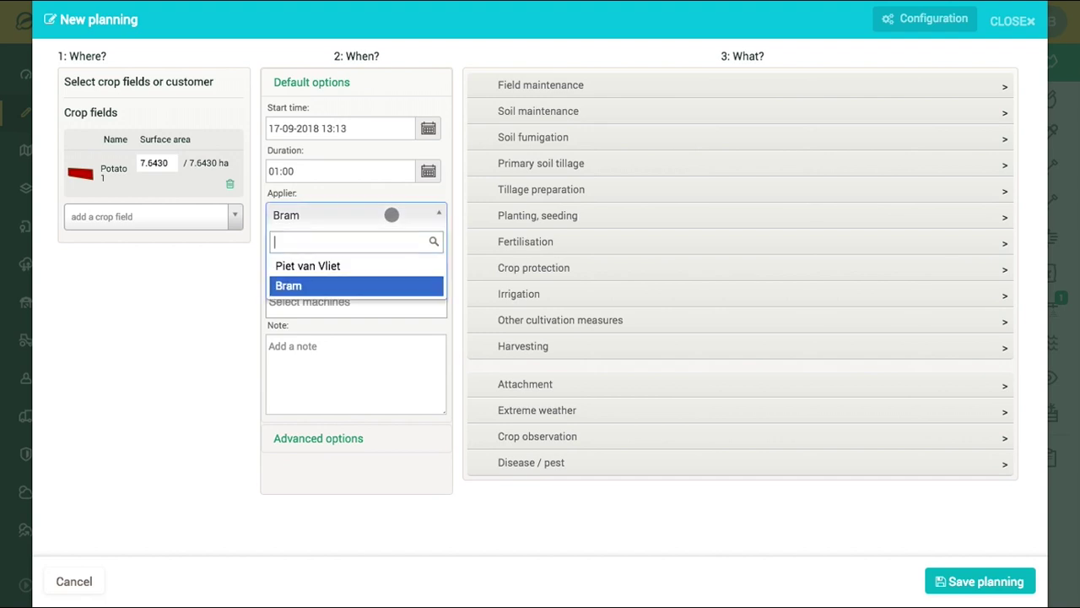
{"action": "left_click", "coordinate": [338, 269]}
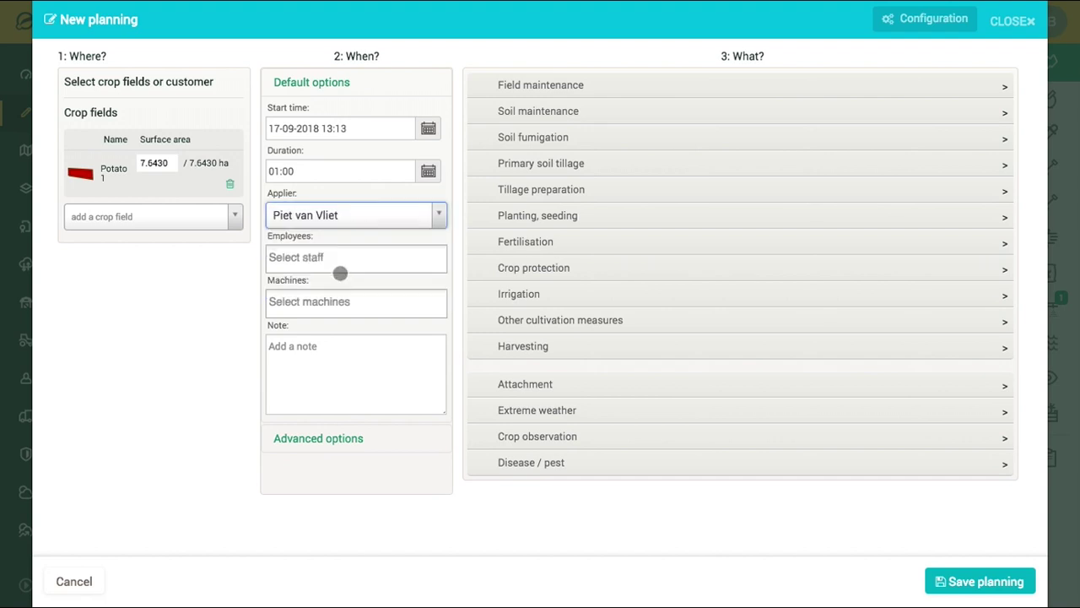
{"action": "left_click", "coordinate": [319, 362]}
{"action": "type", "text": "C"}
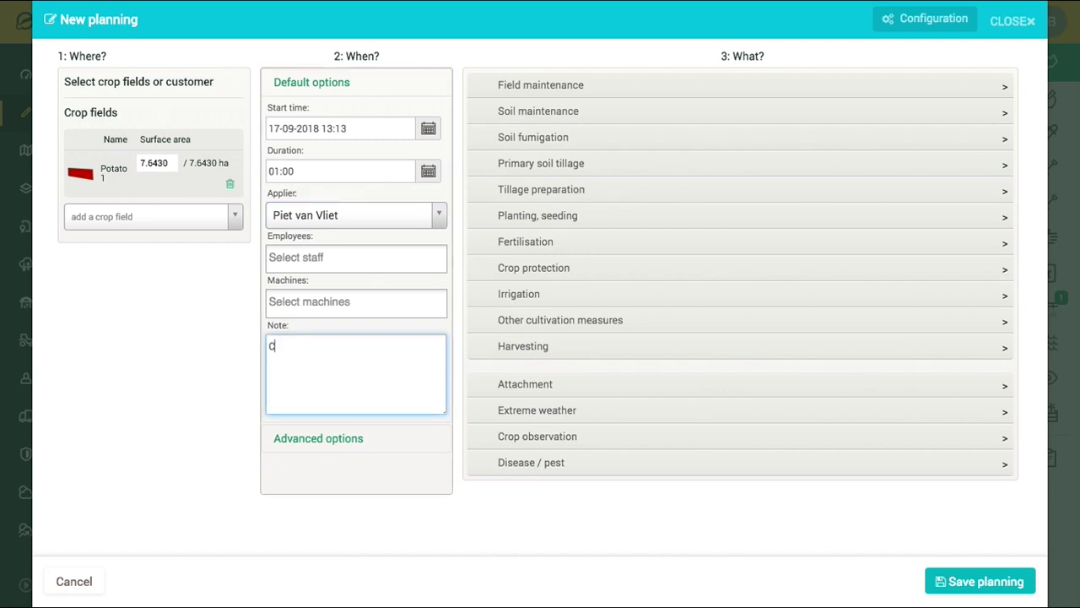
{"action": "type", "text": "heck the field carefully"}
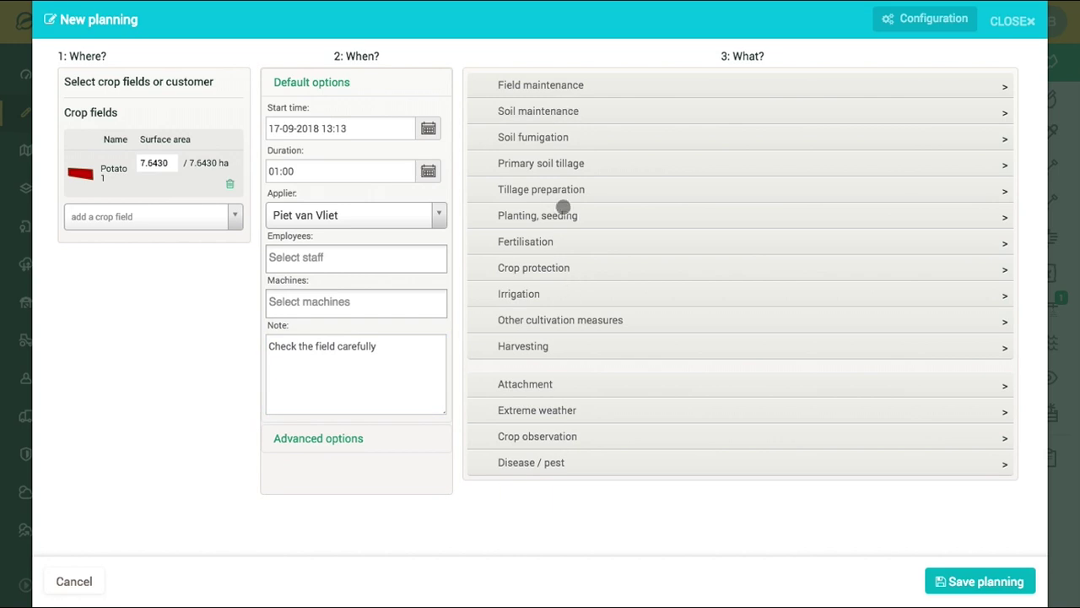
- Plan crop protection with Shirlan gold at 0.3/ha, save it, and clear the field filter
{"action": "left_click", "coordinate": [552, 268]}
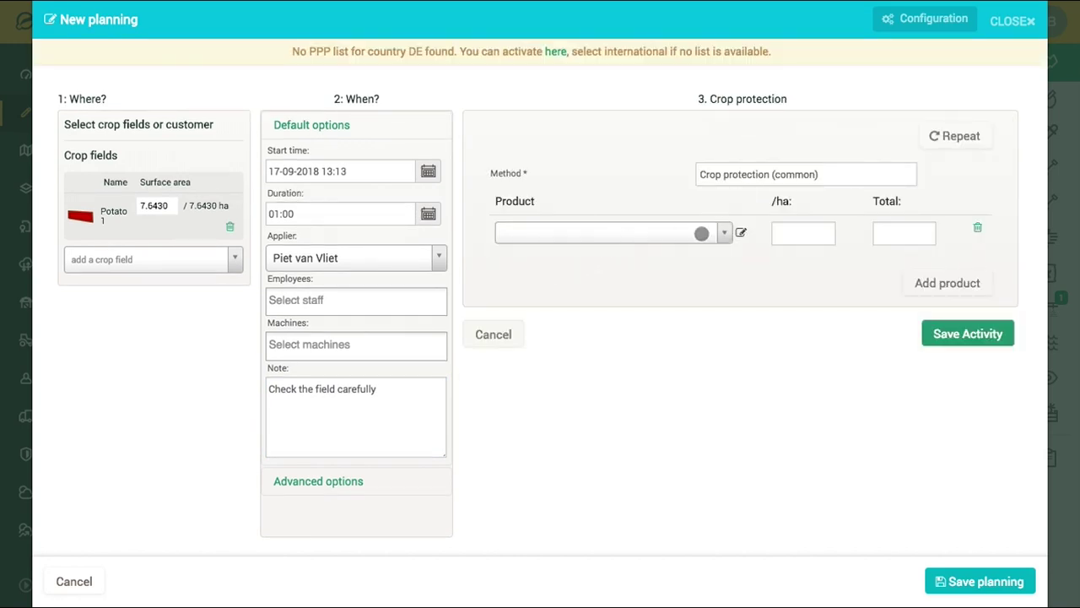
{"action": "left_click", "coordinate": [702, 234]}
{"action": "left_click", "coordinate": [639, 302]}
{"action": "left_click", "coordinate": [796, 233]}
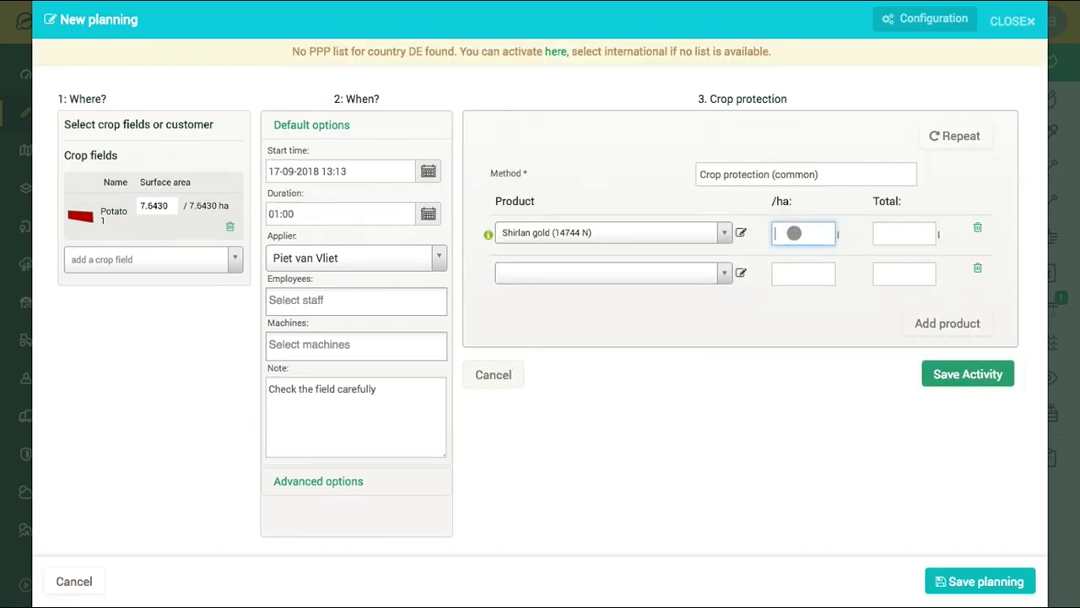
{"action": "type", "text": "0.3"}
{"action": "left_click", "coordinate": [804, 479]}
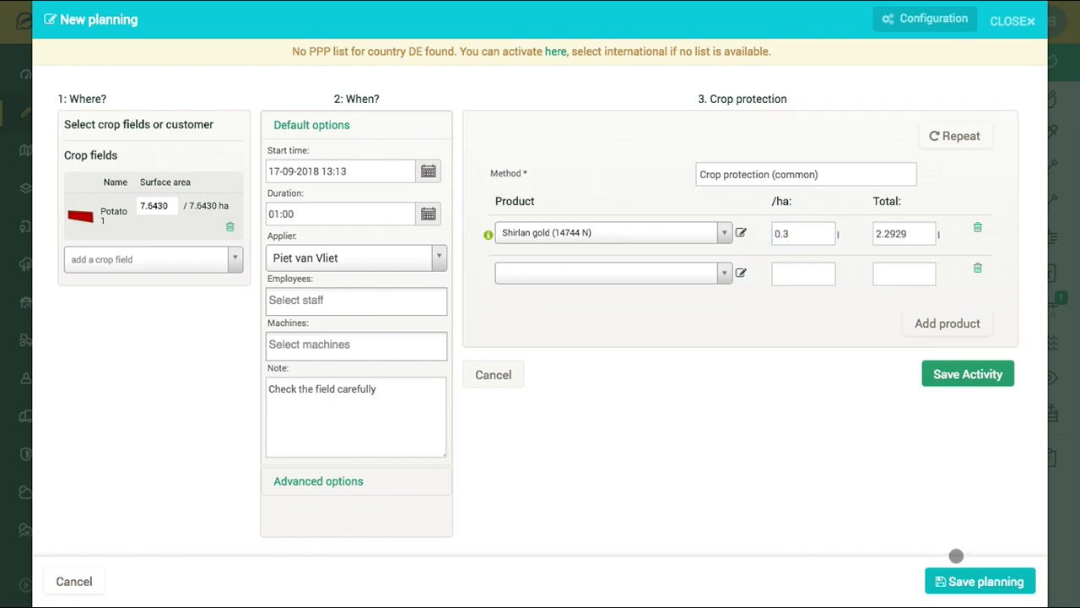
{"action": "left_click", "coordinate": [955, 582]}
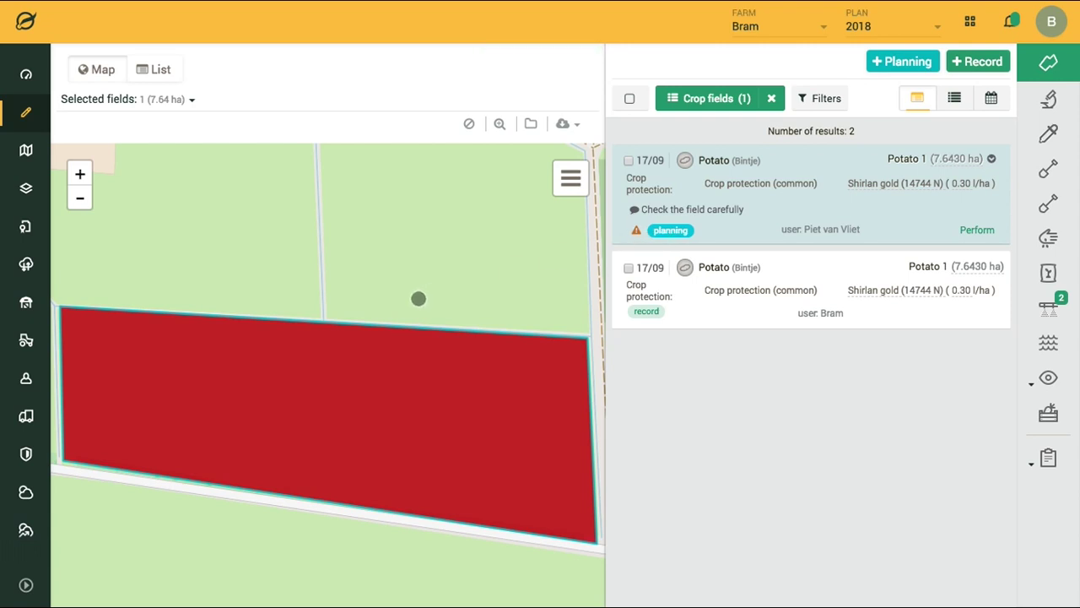
{"action": "left_click", "coordinate": [419, 298]}
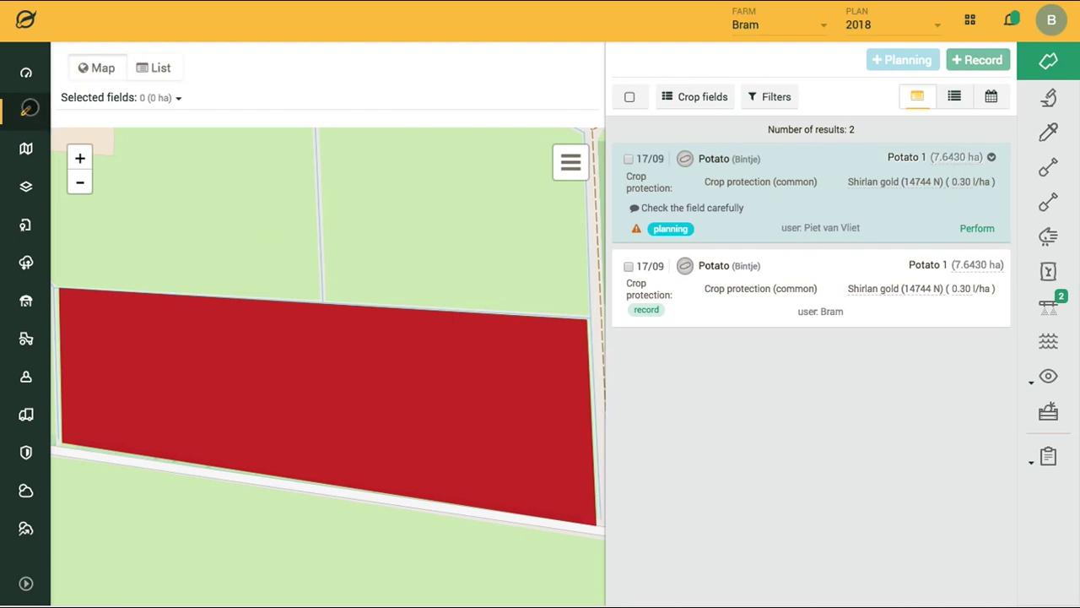
- Scroll the farm dashboard's disease status, crop fields and barn inventory showing Shirlan gold
{"action": "left_click", "coordinate": [24, 75]}
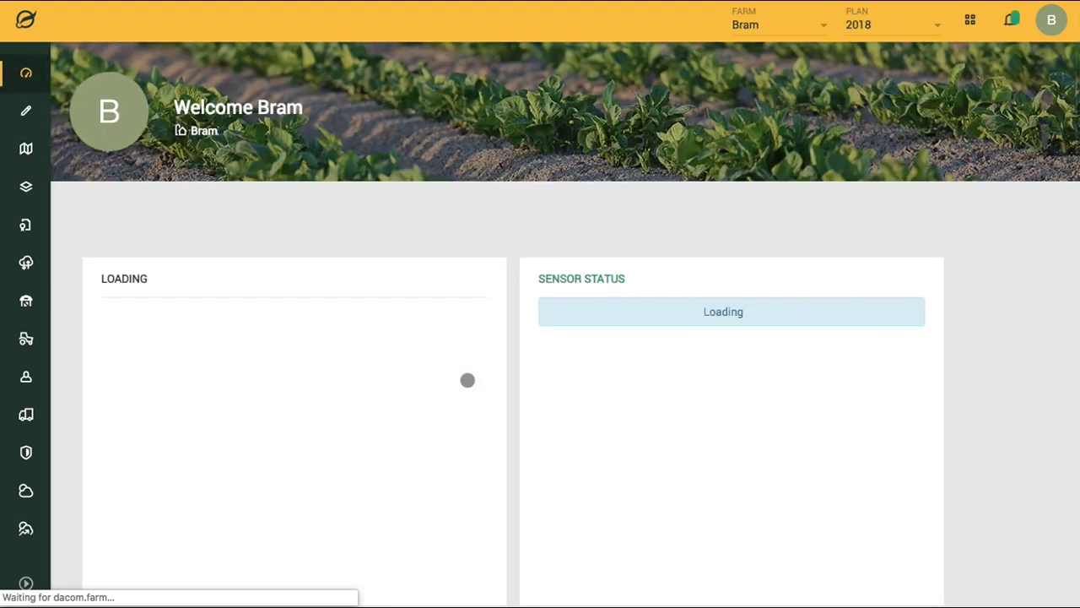
{"action": "scroll", "coordinate": [484, 384], "scroll_direction": "down", "scroll_amount": 2}
{"action": "scroll", "coordinate": [484, 384], "scroll_direction": "down", "scroll_amount": 5}
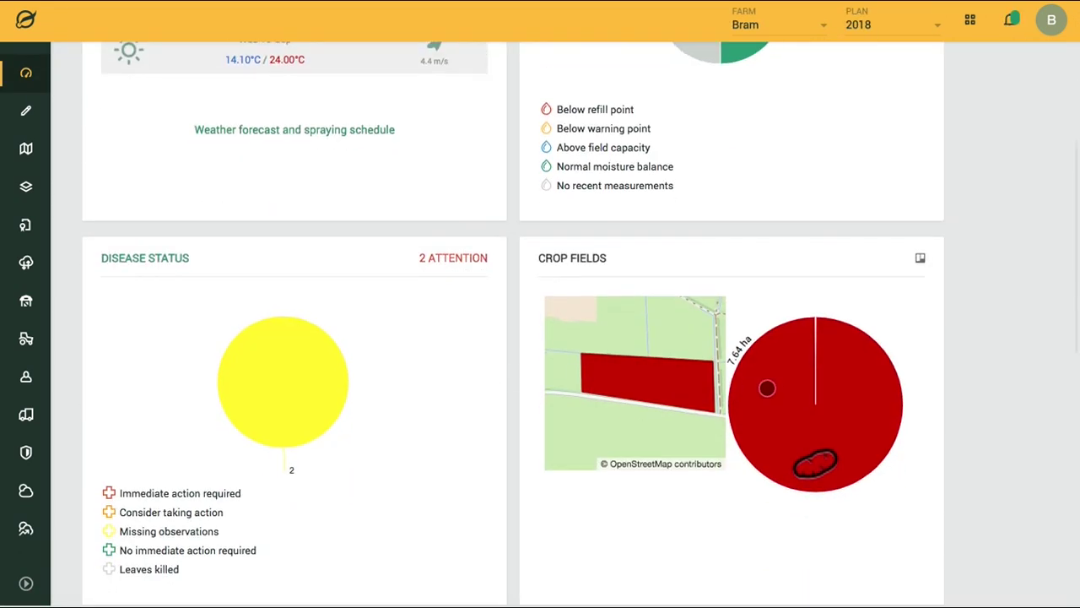
{"action": "scroll", "coordinate": [773, 345], "scroll_direction": "down", "scroll_amount": 5}
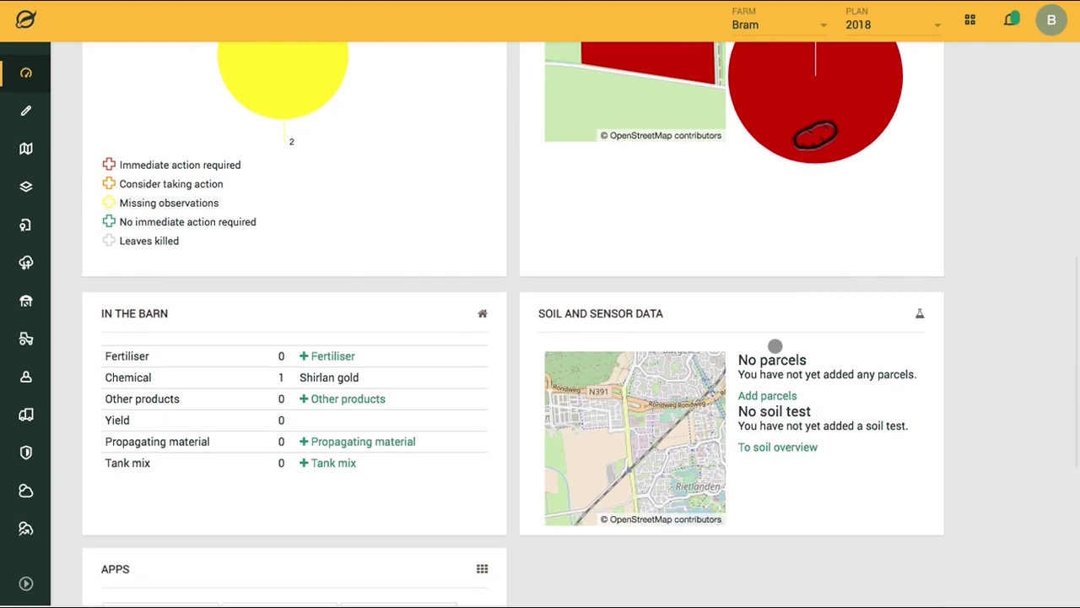